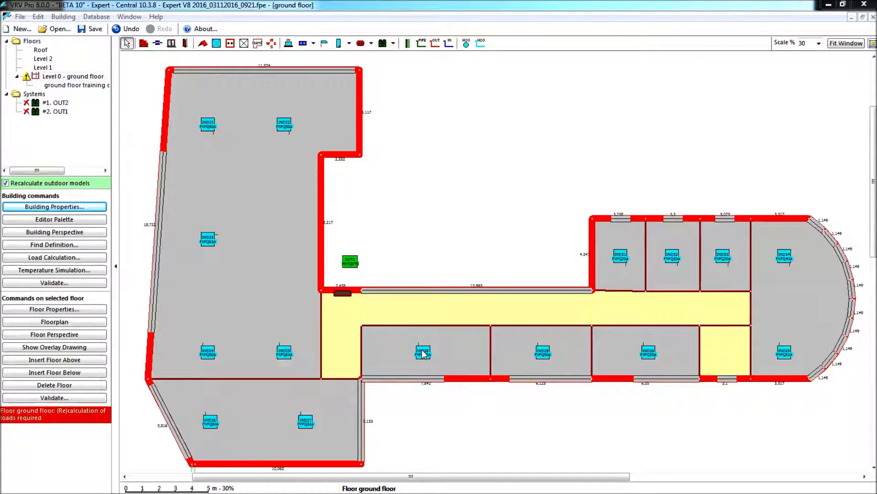
Step: Route a pipe from IND34 along the corridor and up the shaft to OUT2, with IND34 as source
{"action": "scroll", "coordinate": [419, 348], "scroll_direction": "up", "scroll_amount": 4}
{"action": "scroll", "coordinate": [421, 352], "scroll_direction": "up", "scroll_amount": 3}
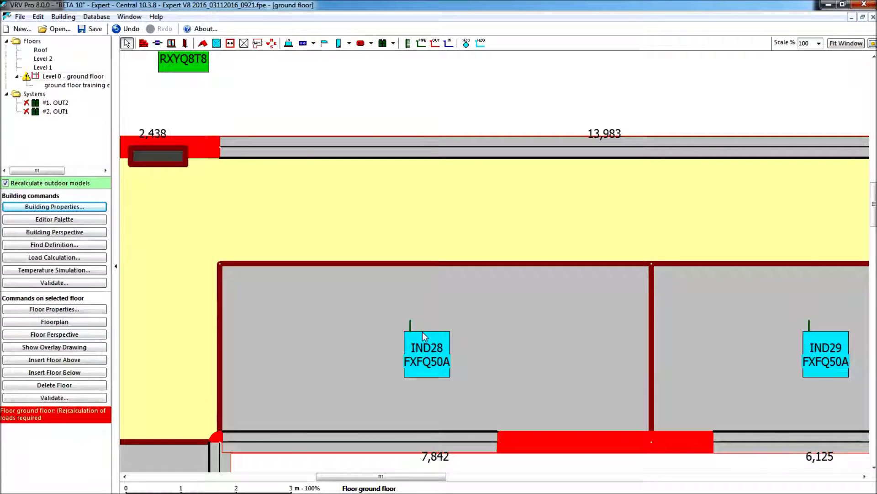
{"action": "scroll", "coordinate": [422, 332], "scroll_direction": "down", "scroll_amount": 5}
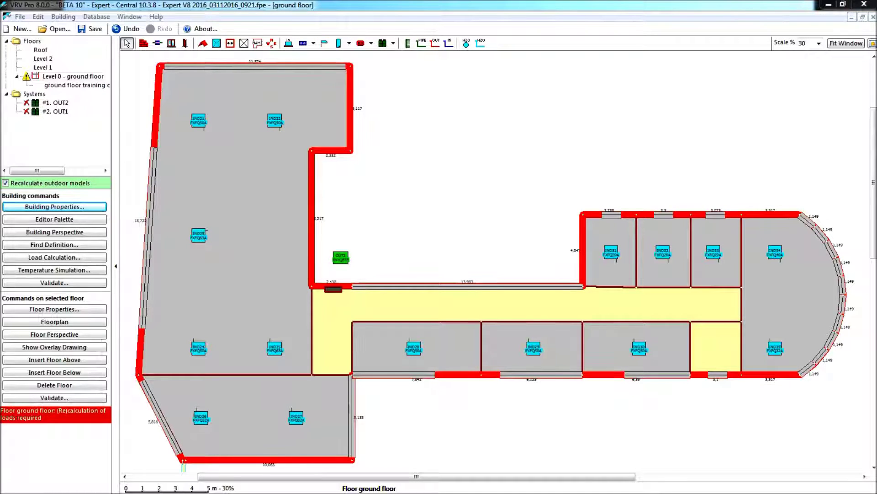
{"action": "left_click", "coordinate": [422, 43]}
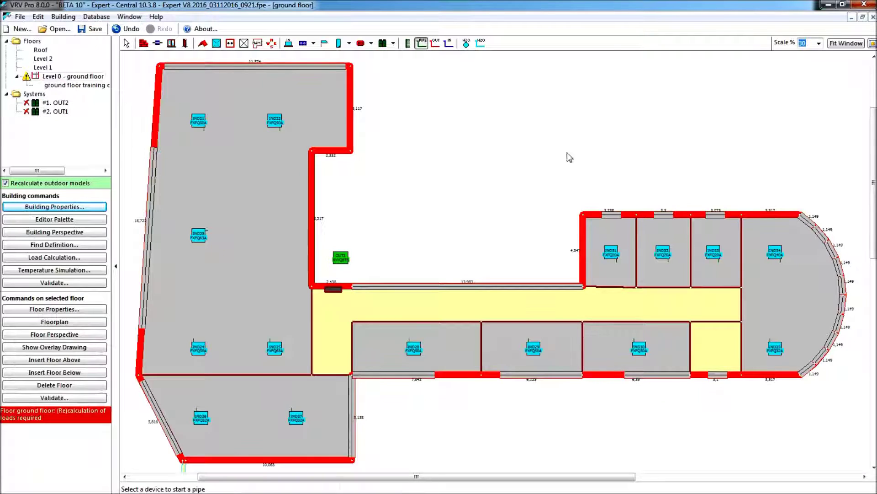
{"action": "left_click", "coordinate": [776, 255]}
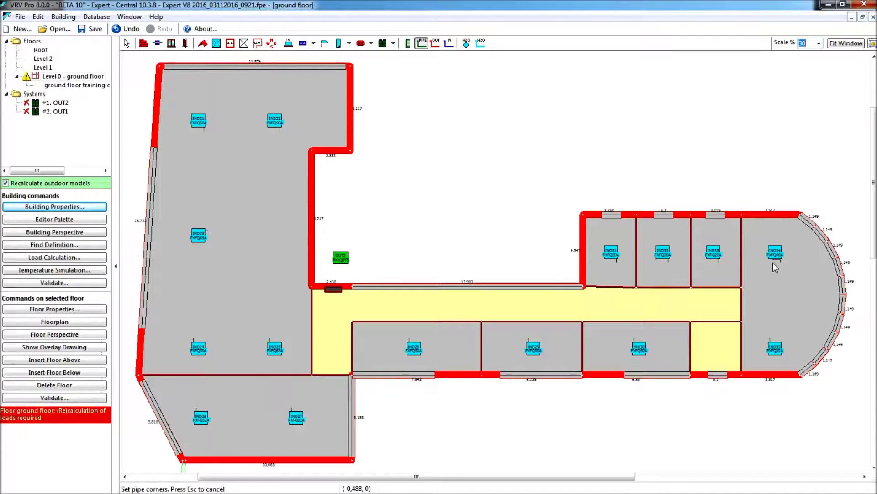
{"action": "double_click", "coordinate": [780, 306]}
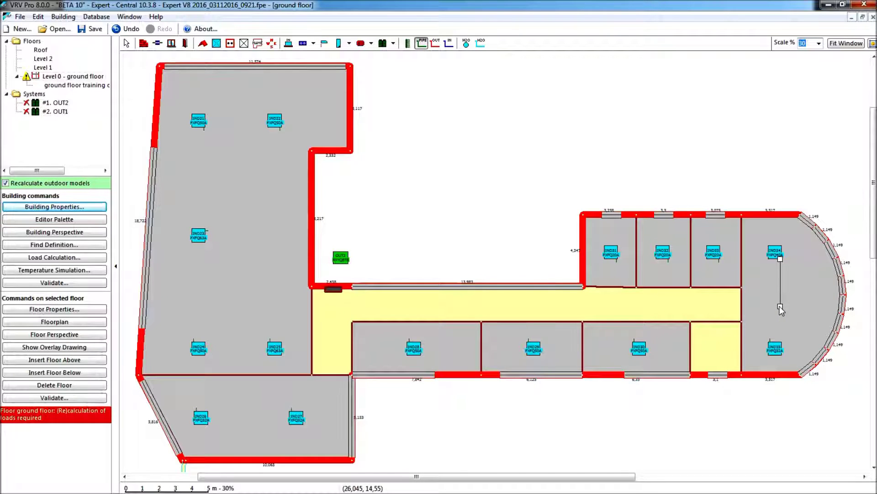
{"action": "left_click_drag", "start_coordinate": [780, 306], "coordinate": [329, 306]}
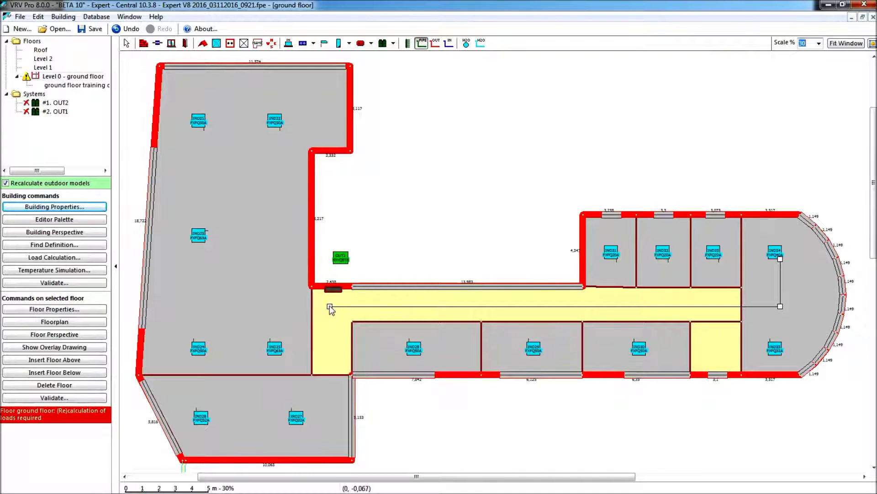
{"action": "left_click", "coordinate": [333, 290]}
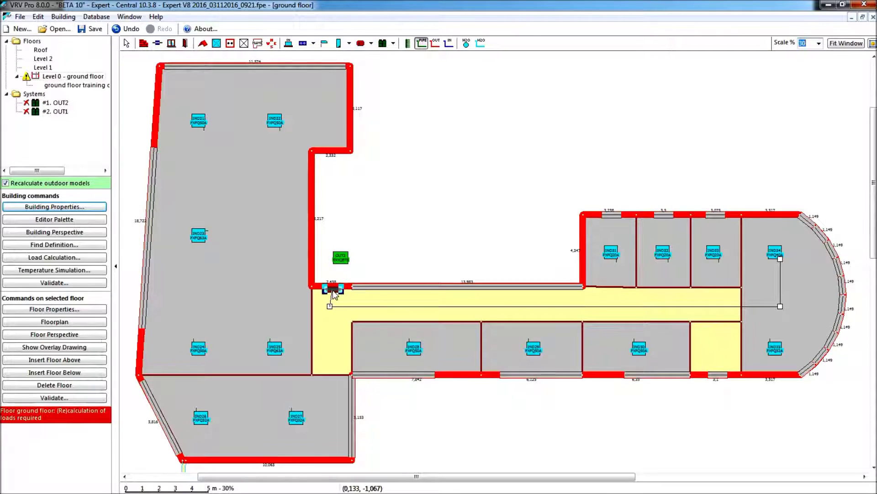
{"action": "left_click", "coordinate": [334, 292]}
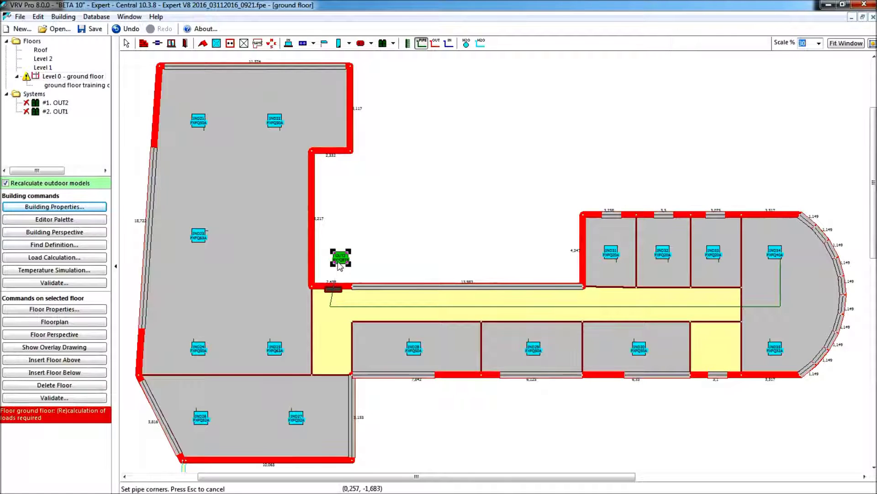
{"action": "left_click", "coordinate": [337, 261]}
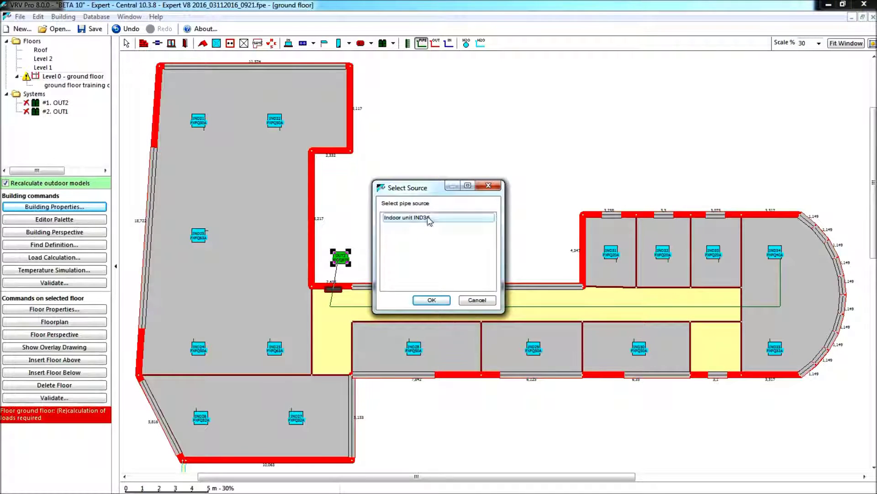
{"action": "left_click_drag", "start_coordinate": [433, 187], "coordinate": [434, 150]}
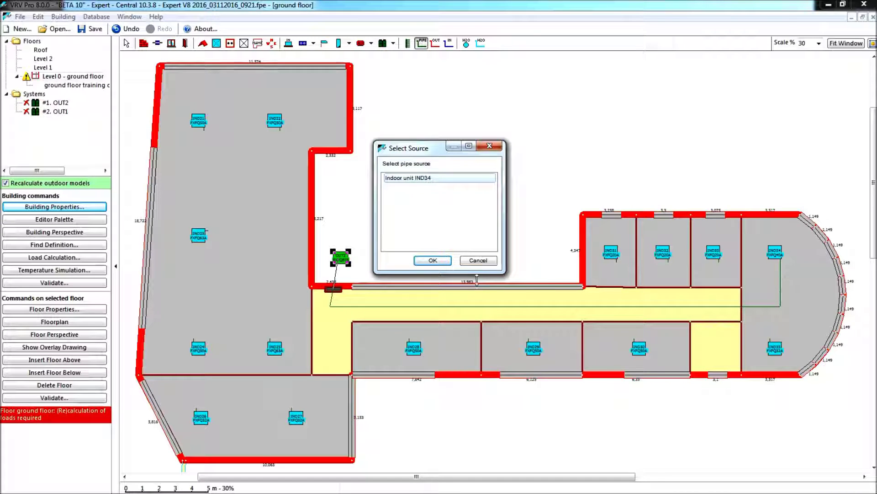
{"action": "left_click", "coordinate": [432, 260]}
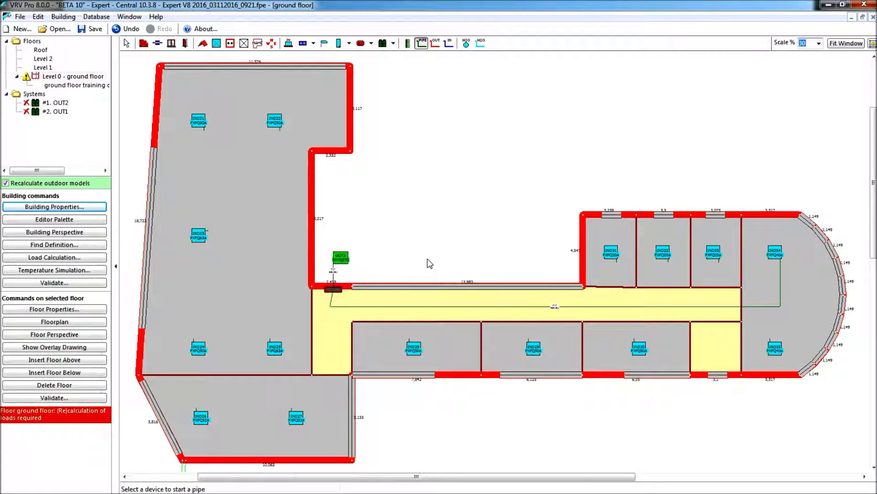
Step: Tee IND28 into the corridor pipe, adding a KHRQ22M29T9 refnet joint
{"action": "left_click", "coordinate": [414, 351]}
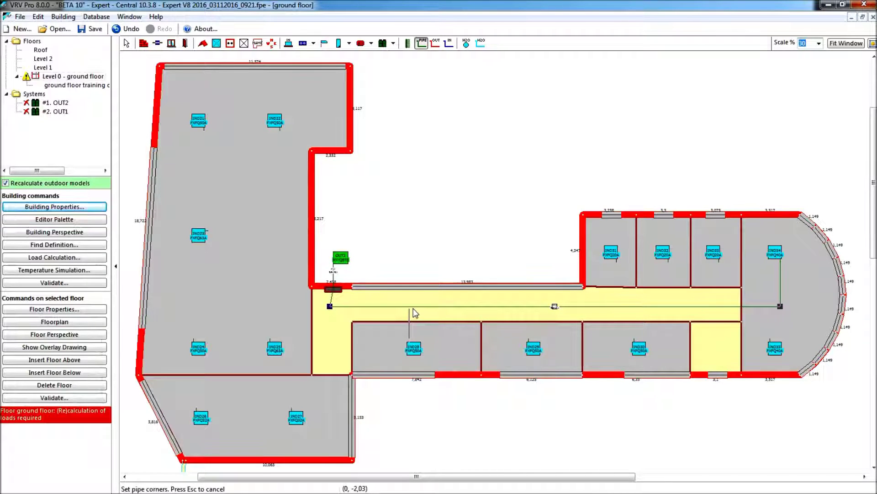
{"action": "left_click", "coordinate": [414, 311]}
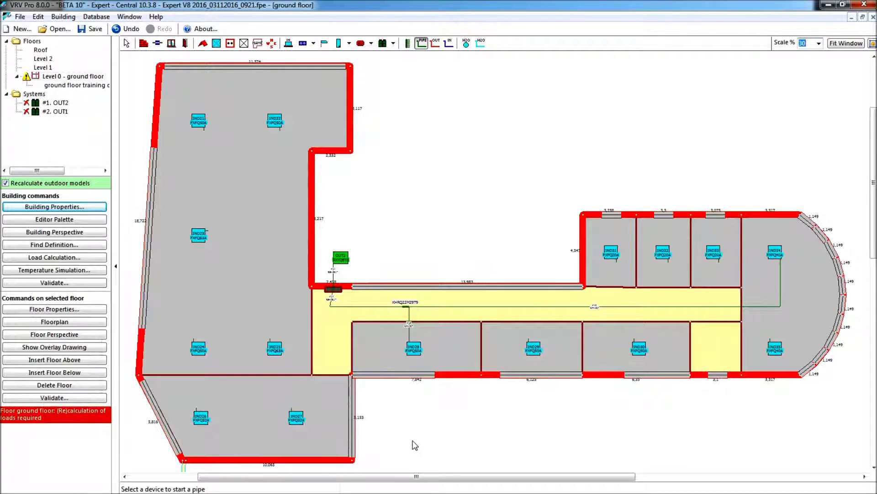
{"action": "scroll", "coordinate": [423, 320], "scroll_direction": "up", "scroll_amount": 2}
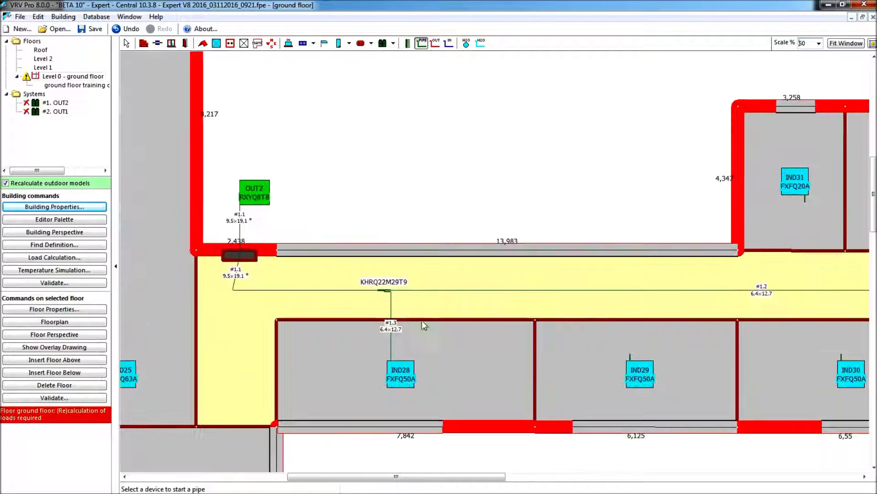
{"action": "scroll", "coordinate": [390, 309], "scroll_direction": "up", "scroll_amount": 2}
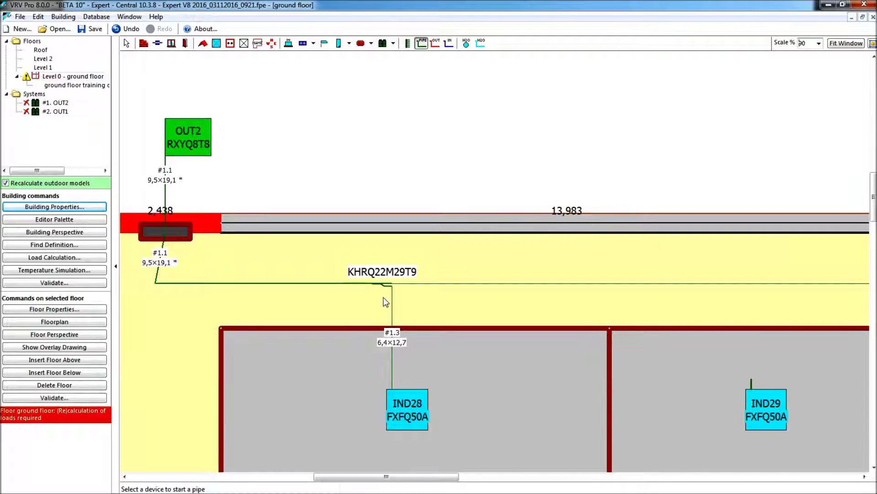
{"action": "scroll", "coordinate": [414, 295], "scroll_direction": "down", "scroll_amount": 1}
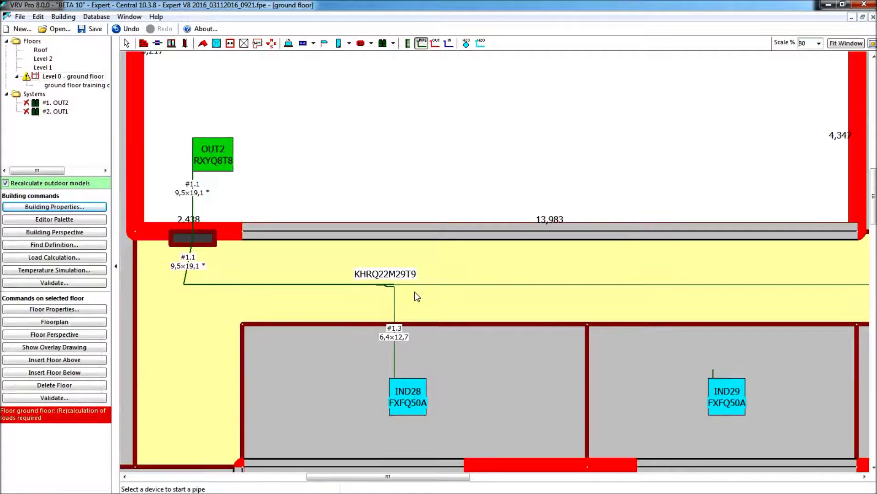
{"action": "scroll", "coordinate": [416, 297], "scroll_direction": "down", "scroll_amount": 3}
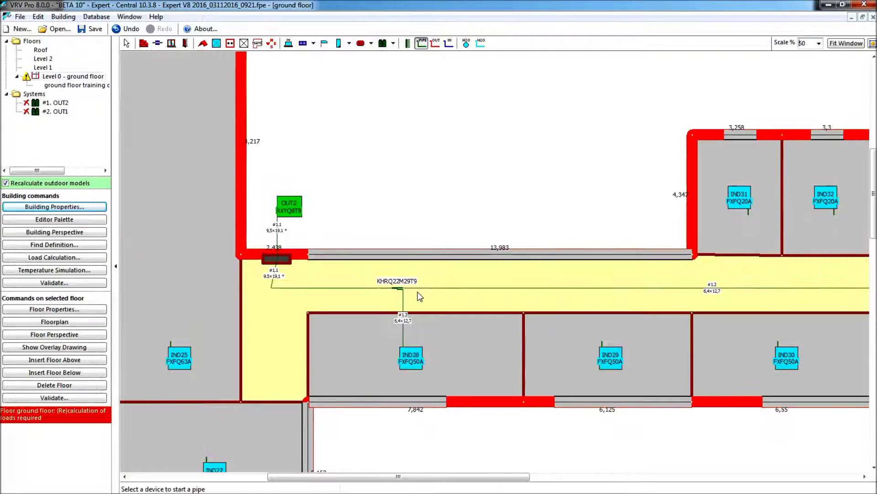
{"action": "scroll", "coordinate": [420, 296], "scroll_direction": "right", "scroll_amount": 3}
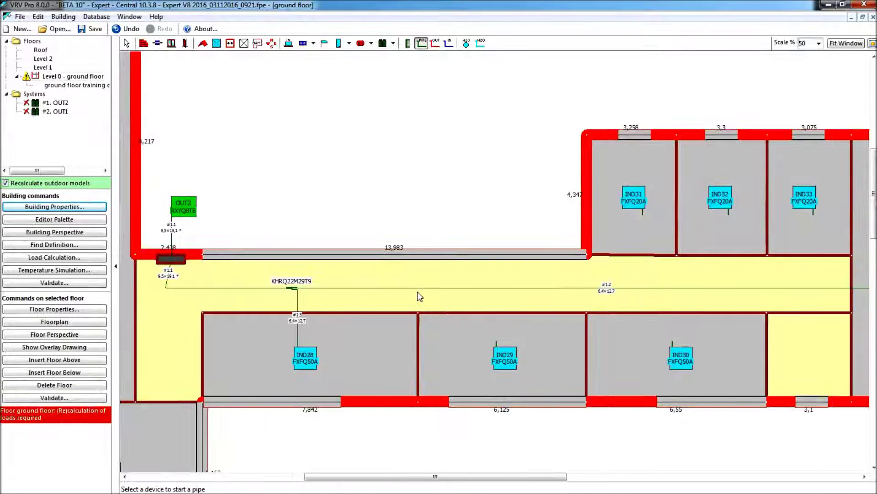
{"action": "scroll", "coordinate": [420, 297], "scroll_direction": "down", "scroll_amount": 1}
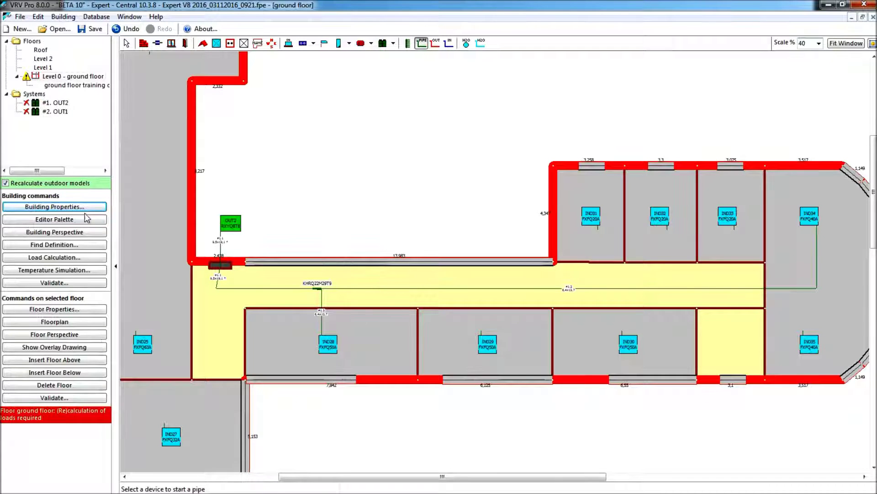
Step: Untick Piping Show labels and Headers/joints Show name, then zoom out to 20%
{"action": "left_click", "coordinate": [55, 220]}
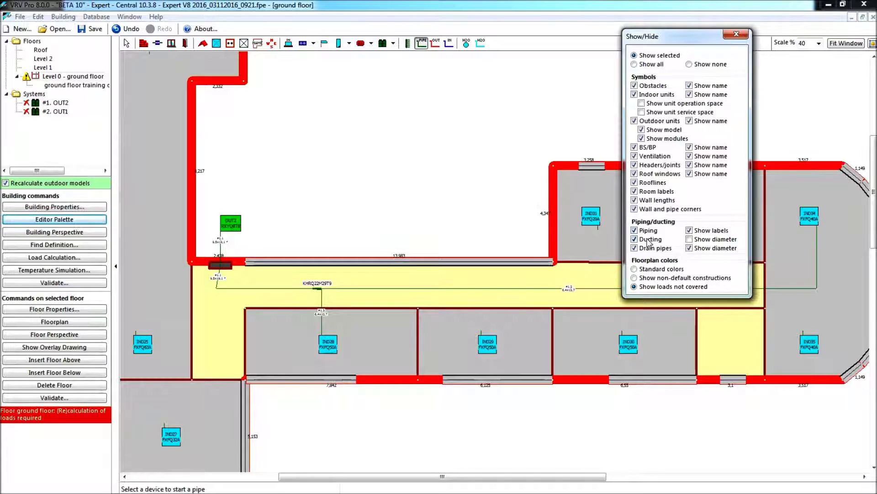
{"action": "left_click", "coordinate": [689, 231]}
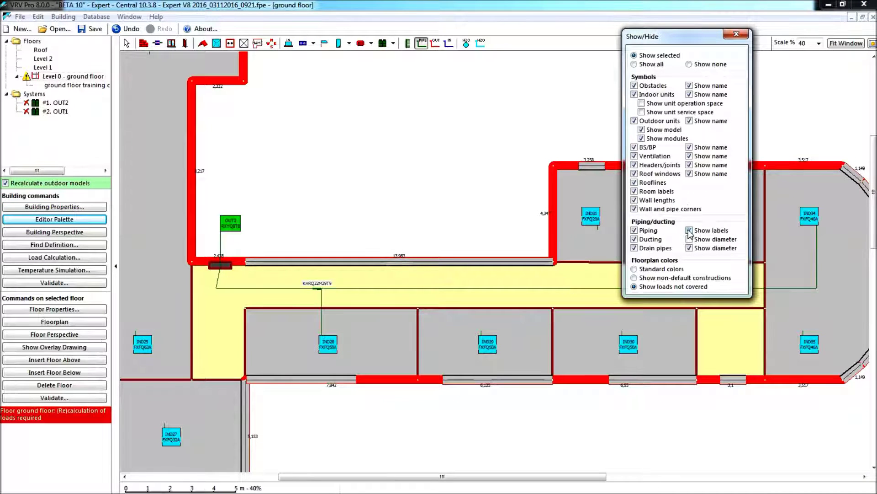
{"action": "left_click", "coordinate": [689, 165]}
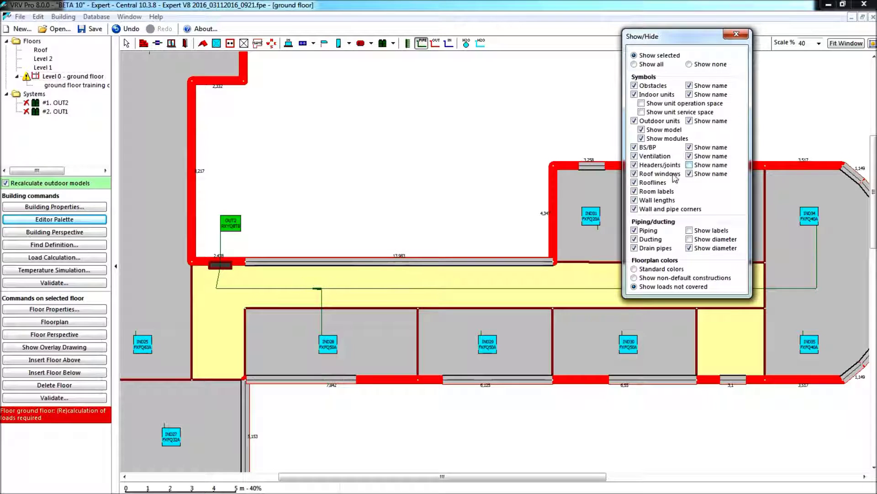
{"action": "left_click", "coordinate": [736, 36]}
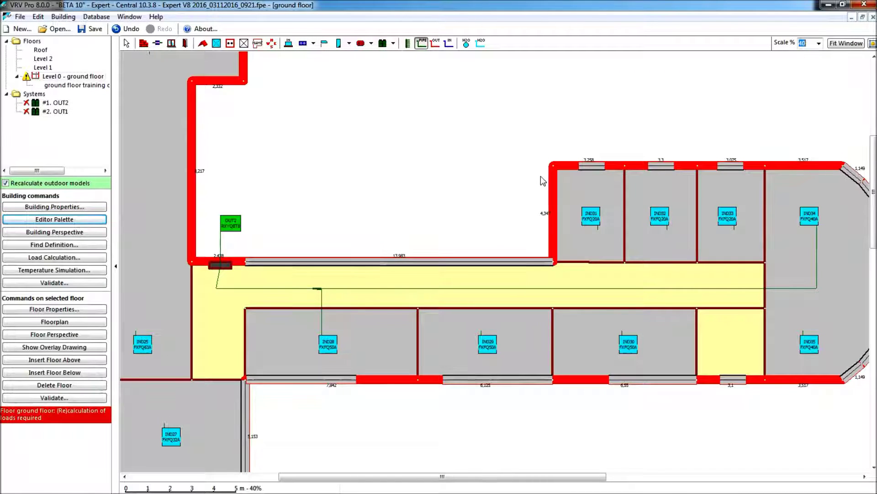
{"action": "scroll", "coordinate": [425, 294], "scroll_direction": "down", "scroll_amount": 15}
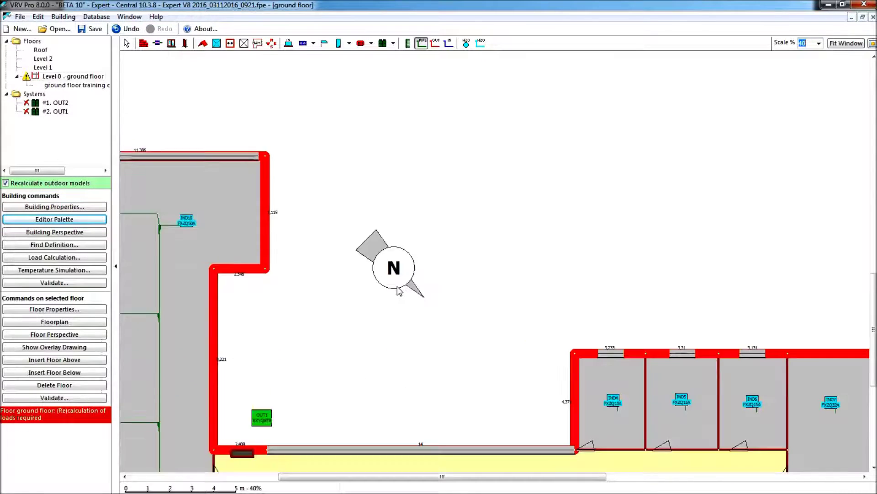
{"action": "scroll", "coordinate": [397, 285], "scroll_direction": "down", "scroll_amount": 4}
{"action": "scroll", "coordinate": [397, 286], "scroll_direction": "down", "scroll_amount": 2}
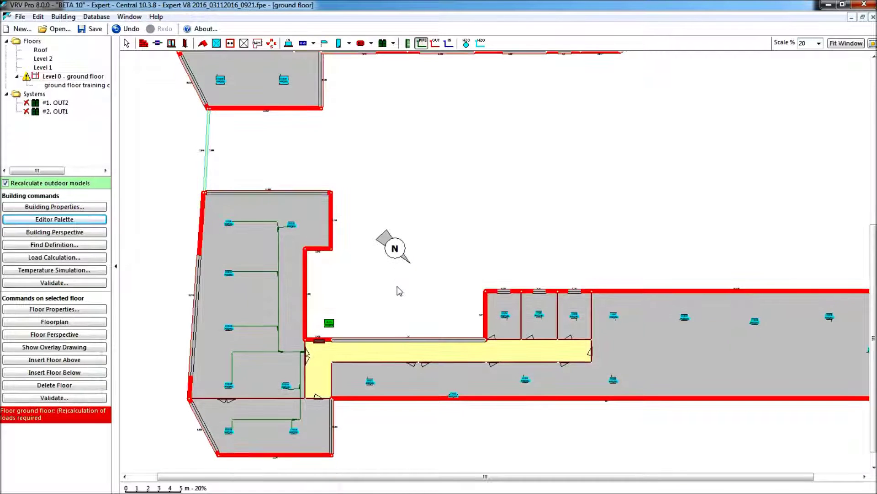
{"action": "scroll", "coordinate": [399, 290], "scroll_direction": "right", "scroll_amount": 3}
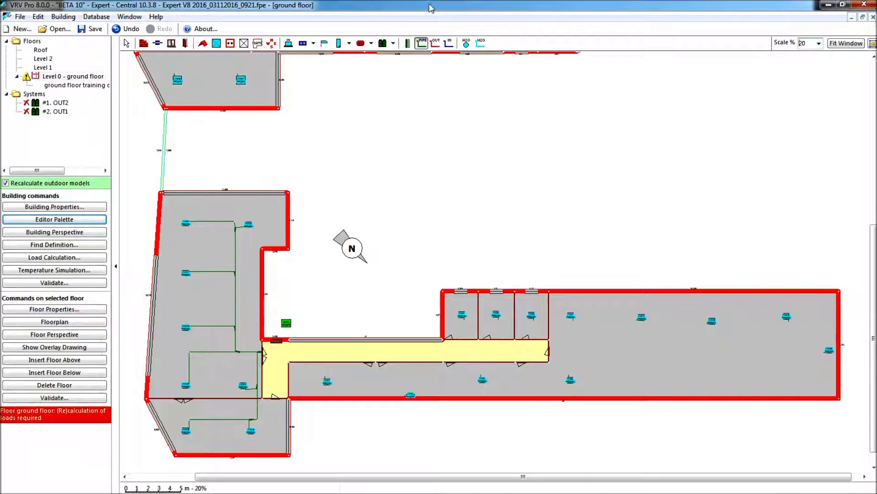
Step: Draw a pipe from the far-east indoor unit along the corridor to the green outdoor unit, sourced from IND20
{"action": "left_click", "coordinate": [422, 44]}
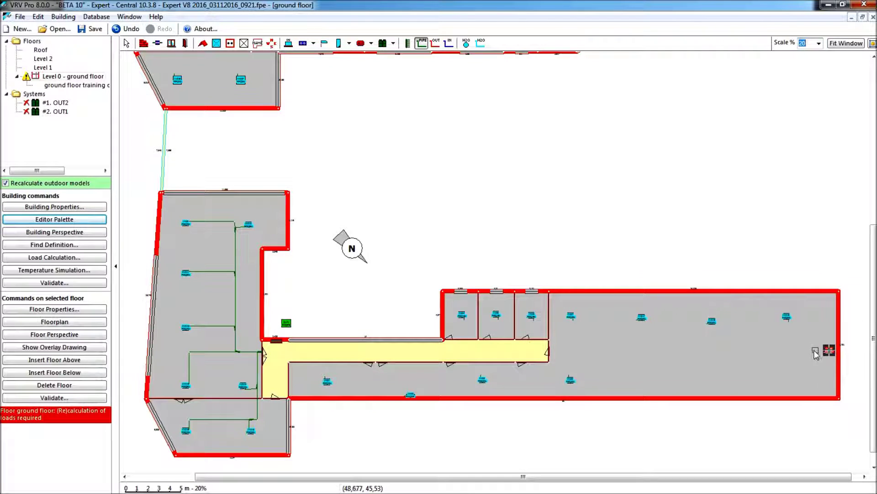
{"action": "left_click", "coordinate": [422, 44]}
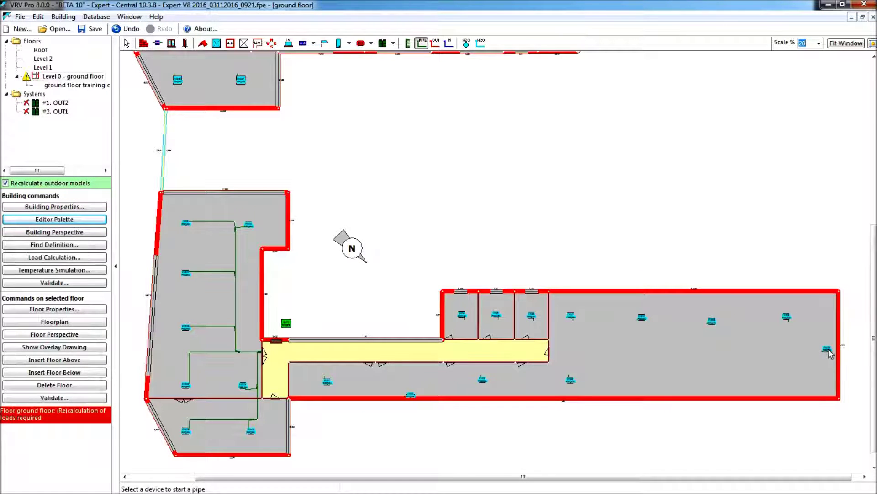
{"action": "left_click", "coordinate": [828, 350]}
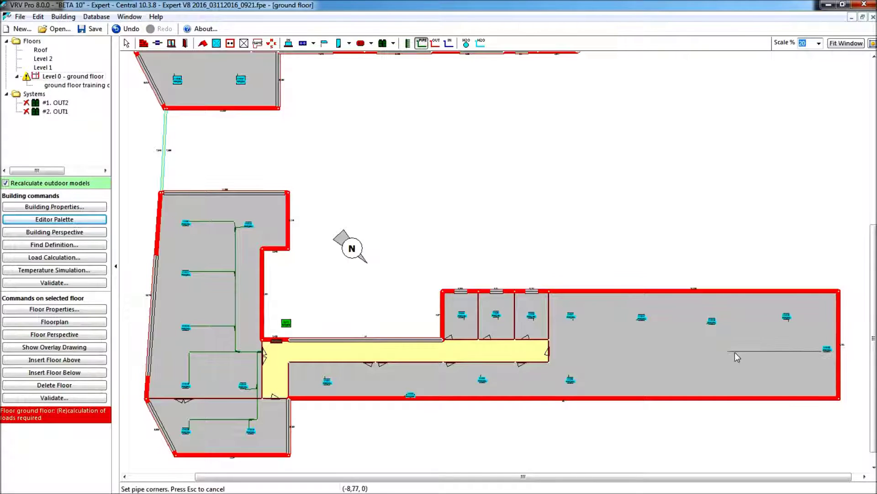
{"action": "double_click", "coordinate": [273, 353]}
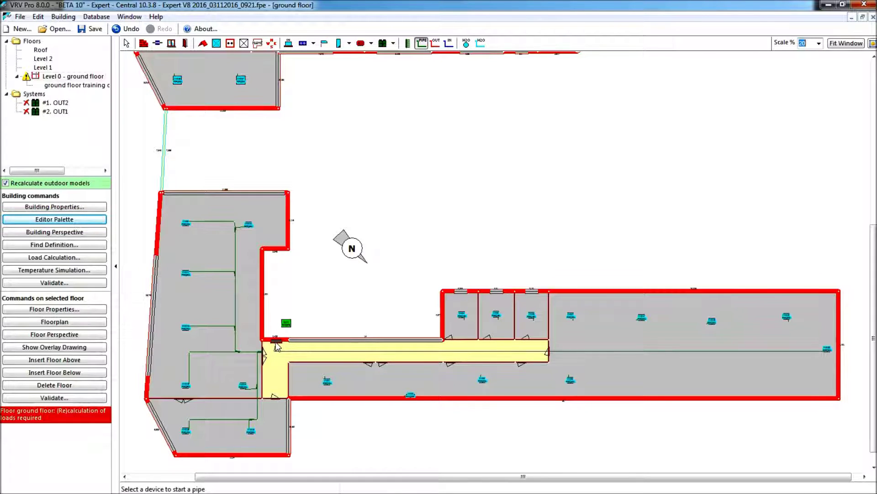
{"action": "left_click", "coordinate": [287, 324]}
{"action": "left_click", "coordinate": [289, 330]}
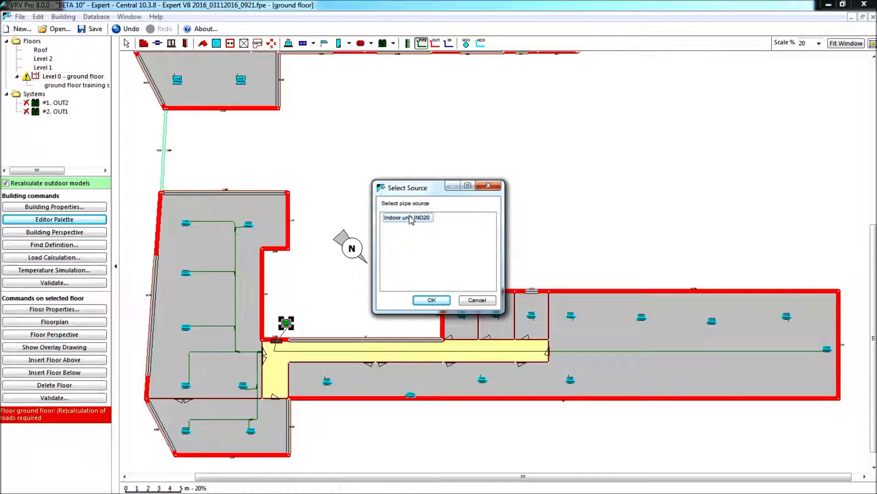
{"action": "left_click", "coordinate": [431, 300]}
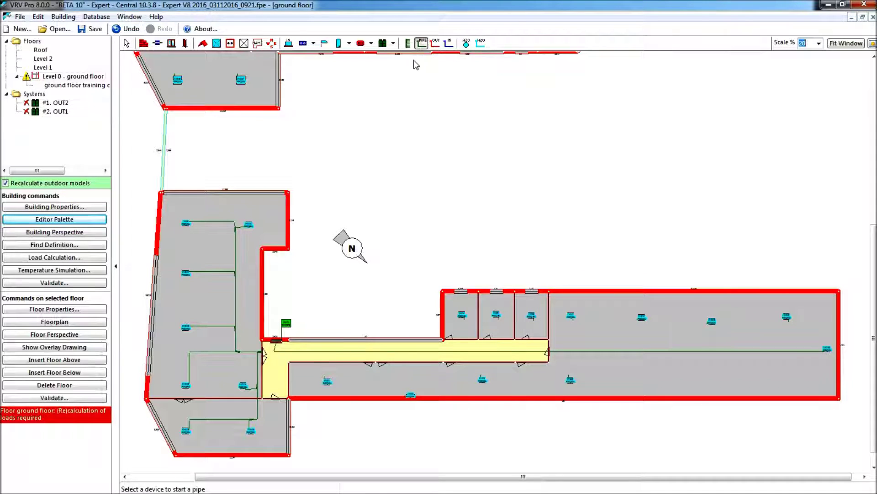
Step: Branch the unit south of the corridor into the main line and dismiss the 40,0 m length warning
{"action": "left_click", "coordinate": [327, 383]}
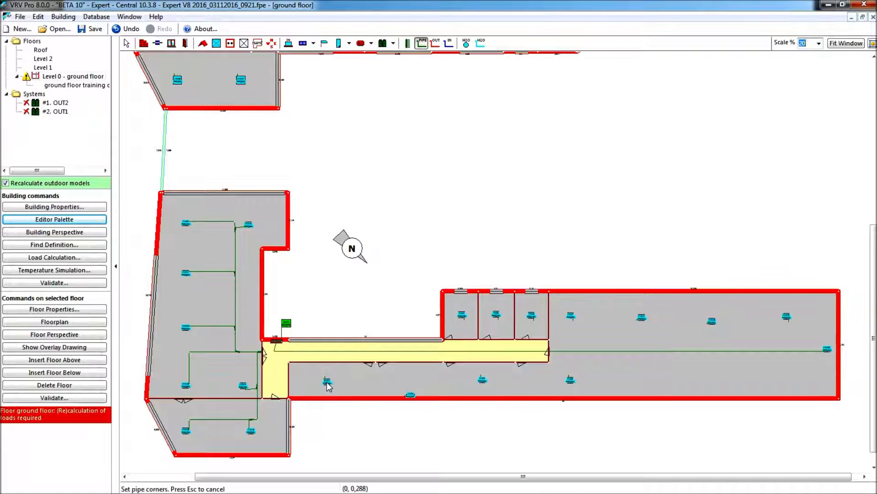
{"action": "left_click", "coordinate": [325, 352]}
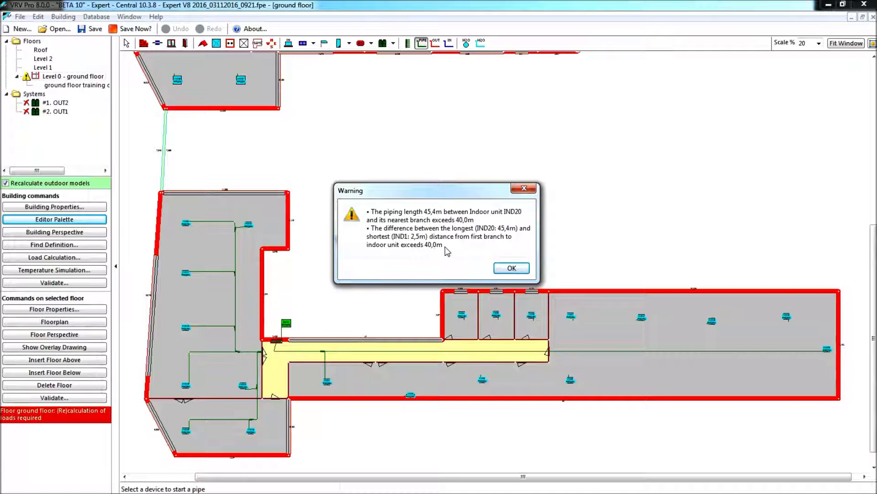
{"action": "left_click", "coordinate": [512, 269]}
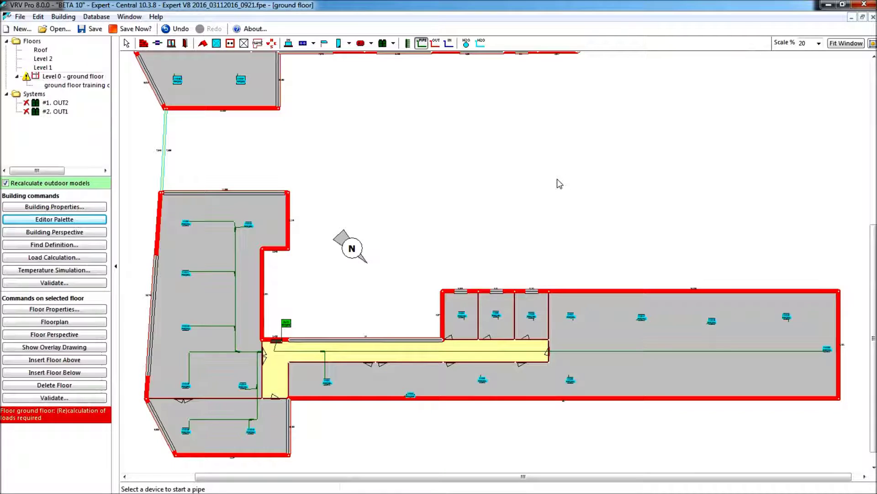
Step: Branch five east-wing indoor units, two south and three north, into the corridor main pipe
{"action": "scroll", "coordinate": [549, 179], "scroll_direction": "up", "scroll_amount": 1}
{"action": "scroll", "coordinate": [549, 179], "scroll_direction": "up", "scroll_amount": 4}
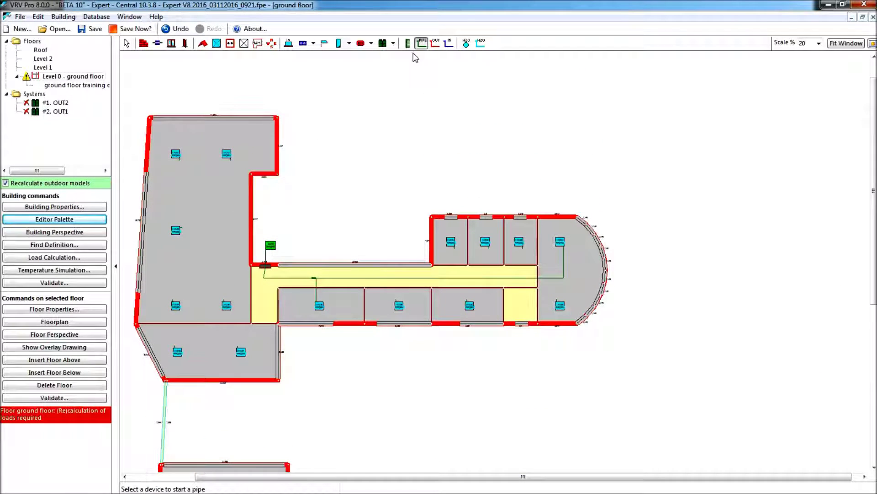
{"action": "left_click", "coordinate": [397, 308]}
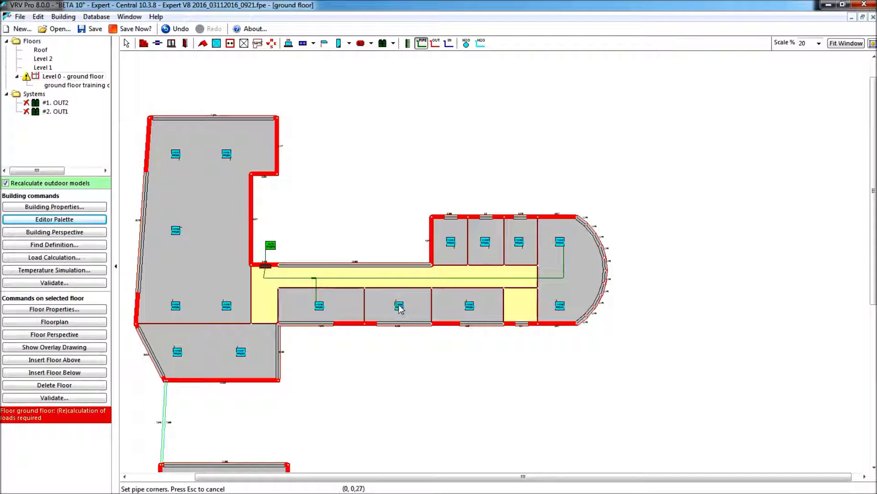
{"action": "left_click", "coordinate": [396, 278]}
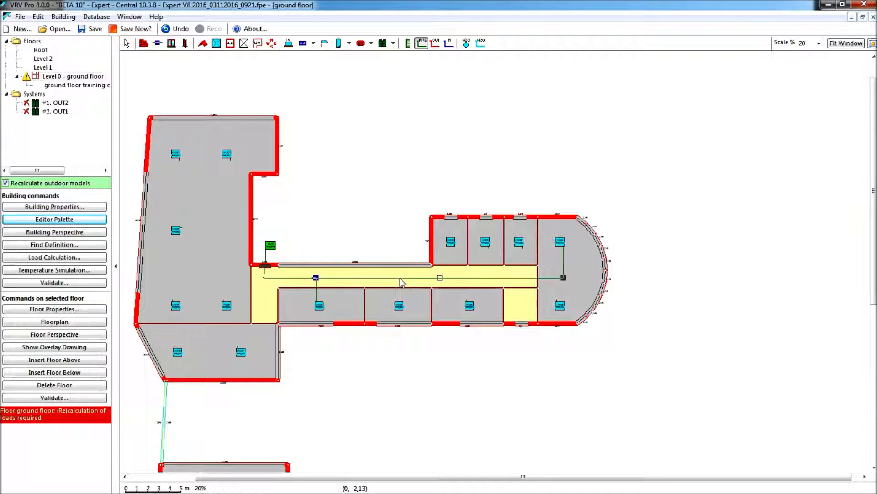
{"action": "left_click", "coordinate": [452, 244]}
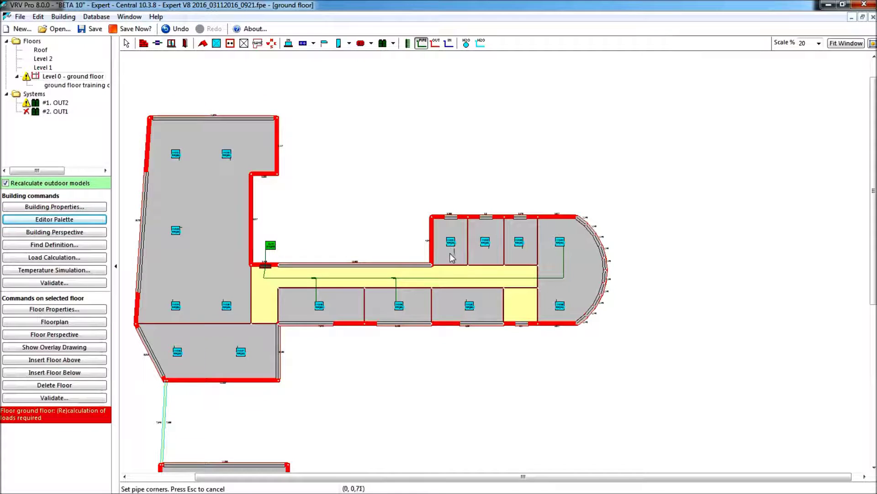
{"action": "left_click", "coordinate": [449, 277]}
{"action": "left_click", "coordinate": [487, 244]}
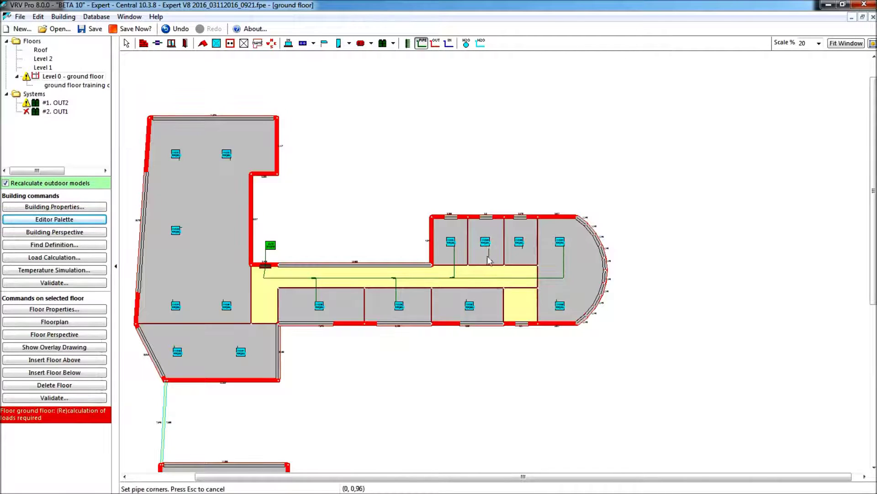
{"action": "left_click", "coordinate": [488, 277]}
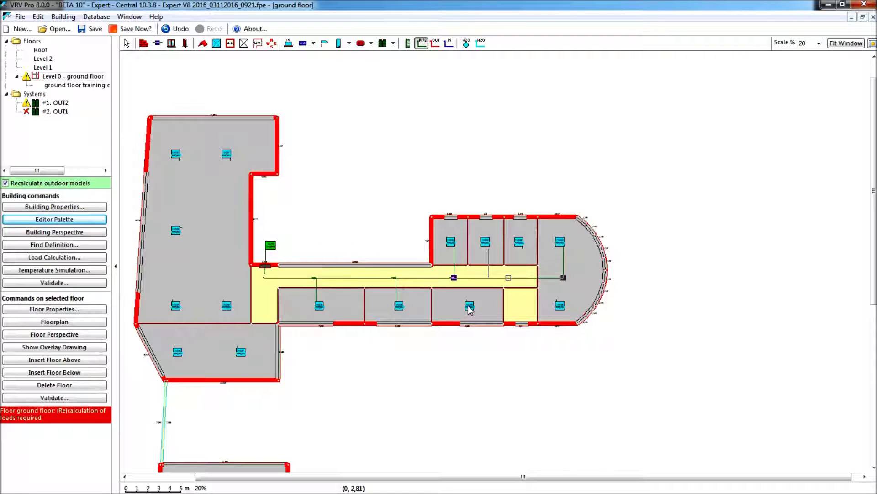
{"action": "left_click", "coordinate": [470, 299]}
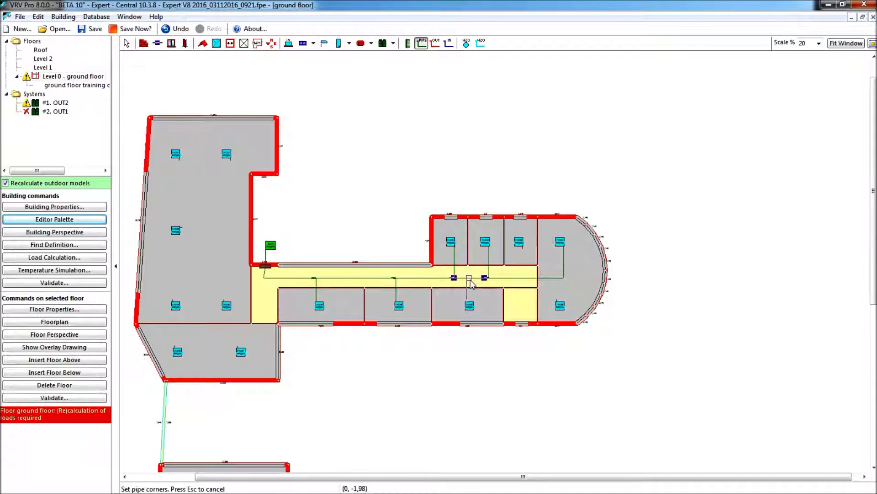
{"action": "left_click", "coordinate": [469, 277]}
{"action": "left_click", "coordinate": [520, 247]}
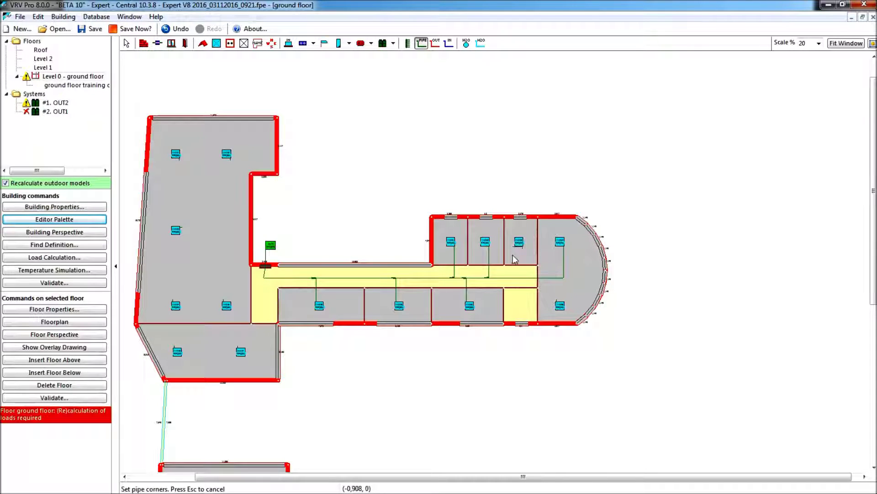
{"action": "left_click", "coordinate": [511, 277]}
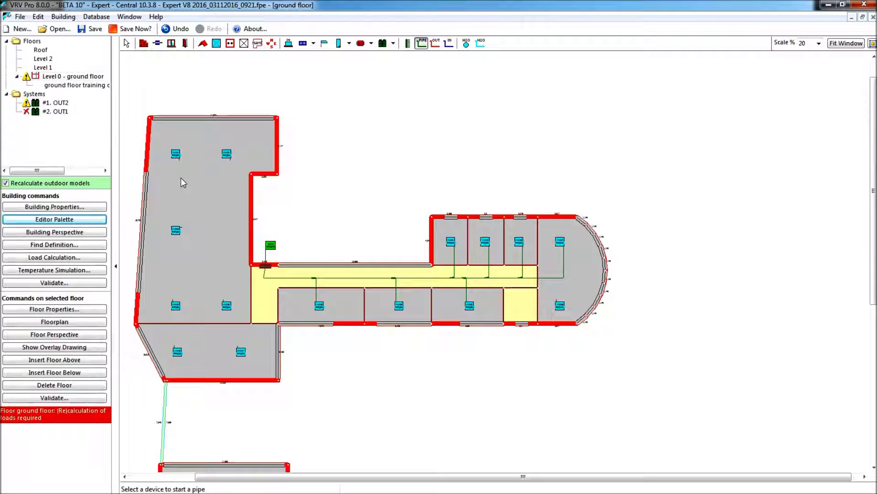
Step: Pipe the two top west-wing units down a new vertical line into the corridor pipe
{"action": "left_click", "coordinate": [175, 154]}
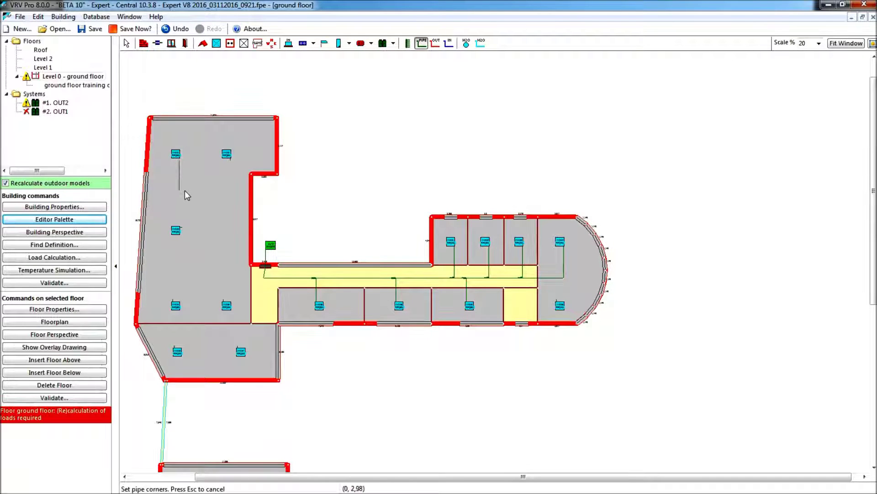
{"action": "double_click", "coordinate": [184, 174]}
{"action": "left_click", "coordinate": [179, 173]}
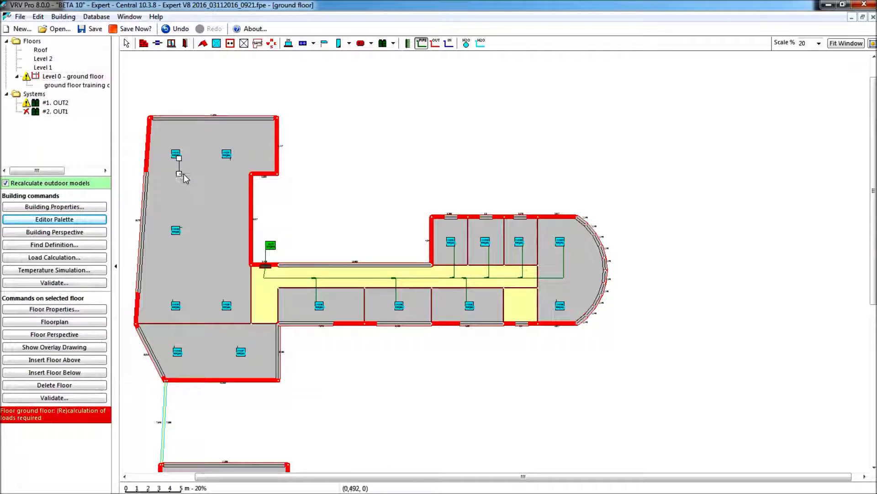
{"action": "left_click", "coordinate": [236, 174]}
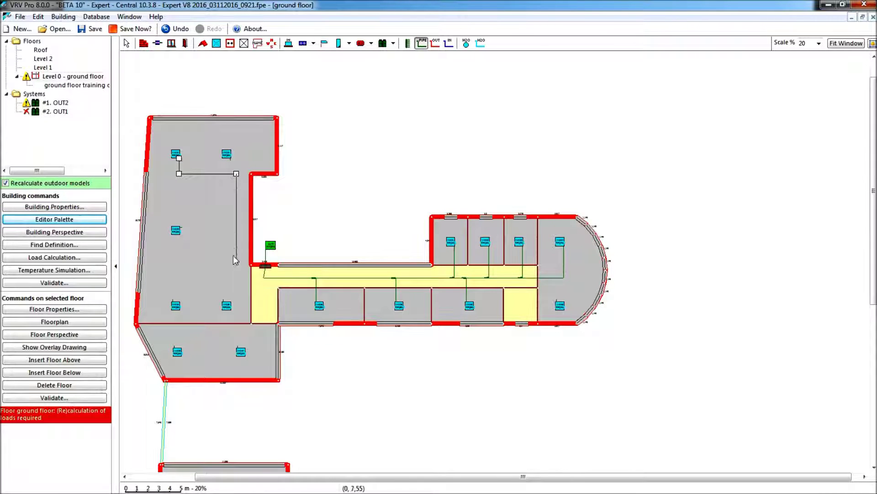
{"action": "left_click", "coordinate": [235, 276]}
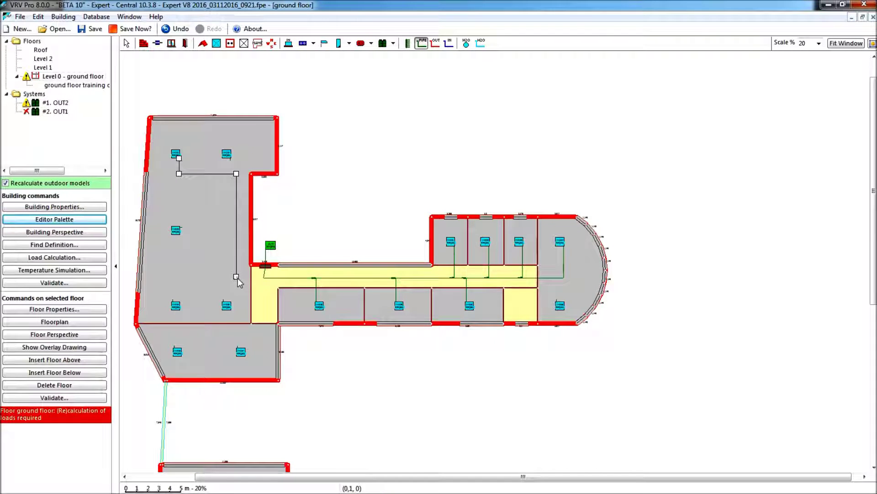
{"action": "left_click", "coordinate": [264, 277]}
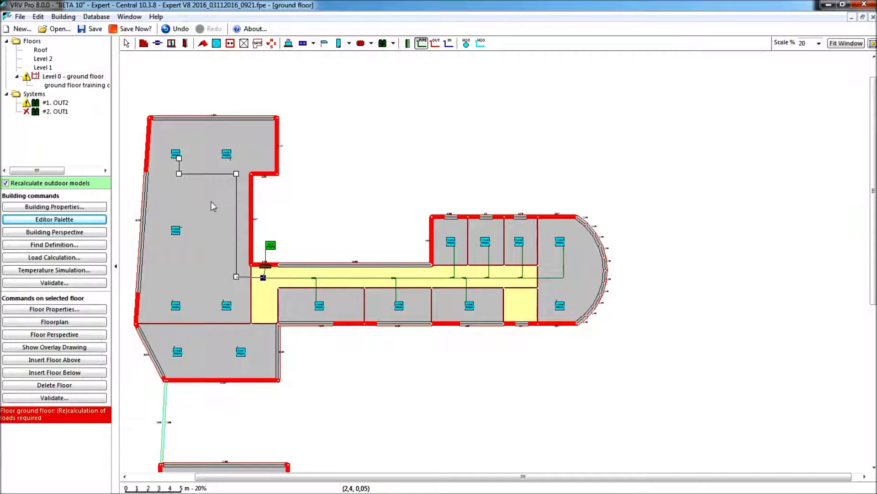
{"action": "left_click", "coordinate": [227, 156]}
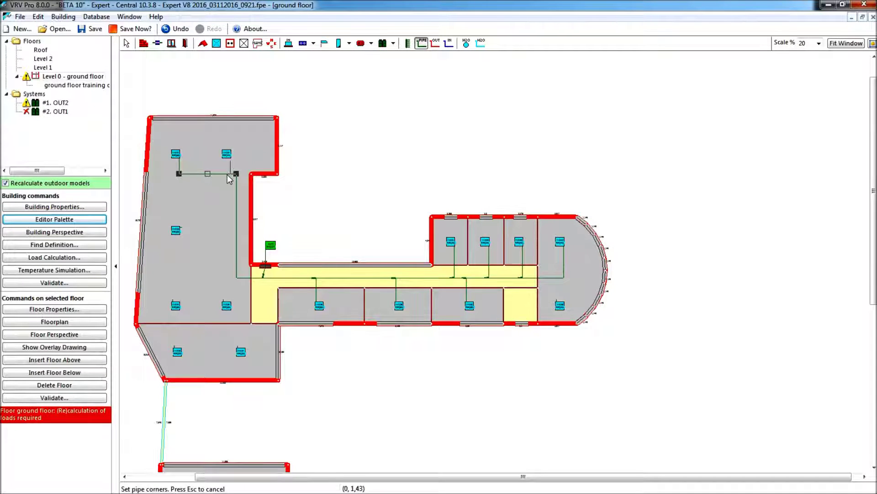
{"action": "left_click", "coordinate": [229, 178]}
Step: Tie the middle-left unit and the two lower units into the vertical pipe via a horizontal branch
{"action": "left_click", "coordinate": [176, 231]}
{"action": "left_click", "coordinate": [234, 234]}
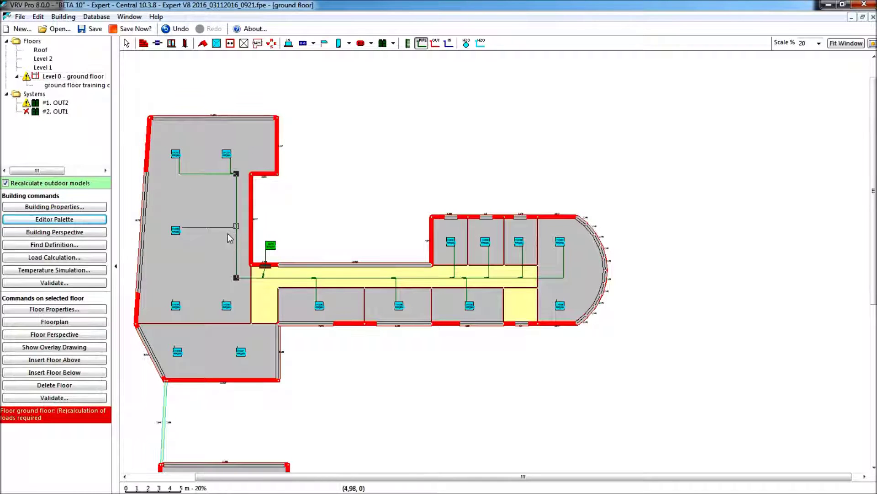
{"action": "left_click", "coordinate": [177, 307]}
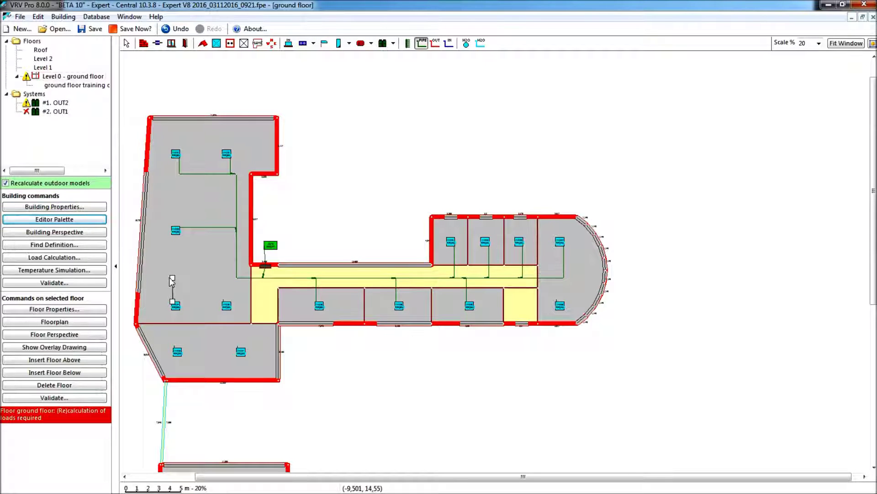
{"action": "left_click", "coordinate": [172, 278]}
{"action": "left_click", "coordinate": [236, 278]}
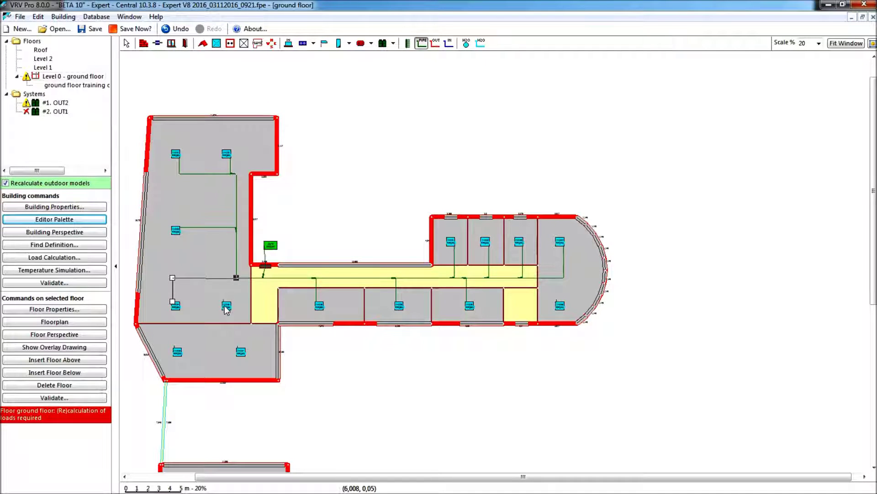
{"action": "left_click", "coordinate": [227, 306]}
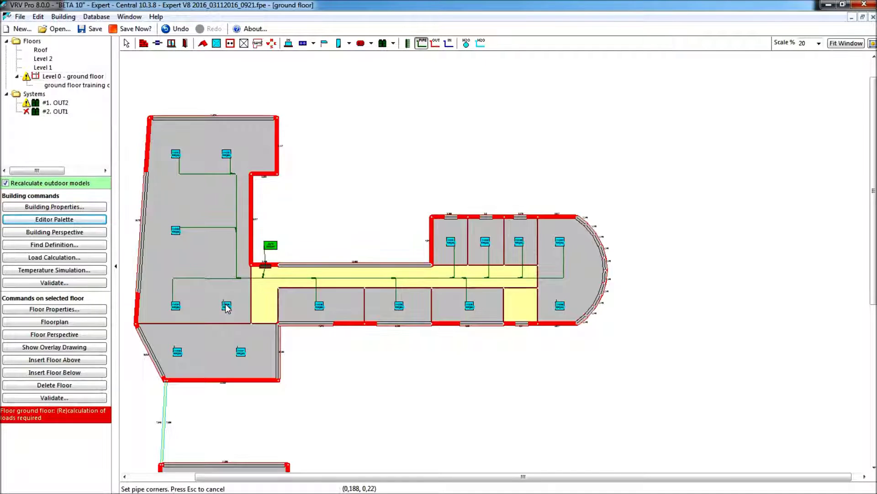
{"action": "left_click", "coordinate": [227, 280]}
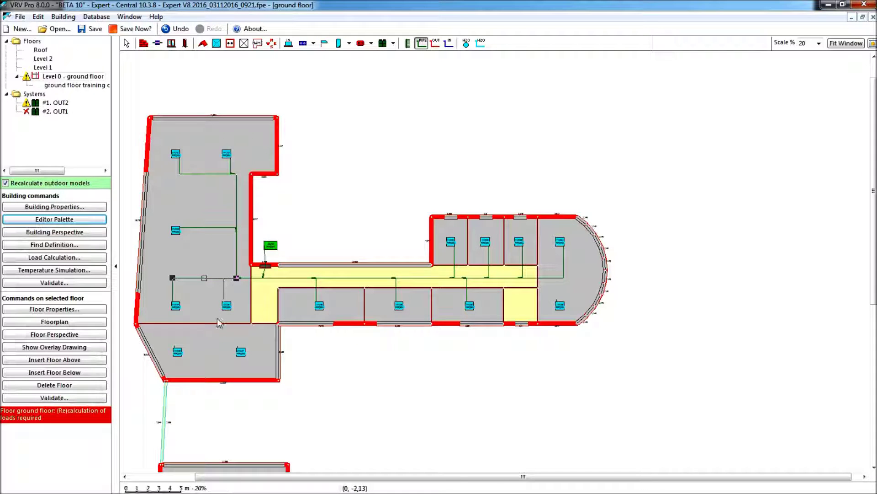
Step: Run a pipe from the bottom-left unit via a corner up to the main trunk, then finish with Esc
{"action": "left_click", "coordinate": [176, 351]}
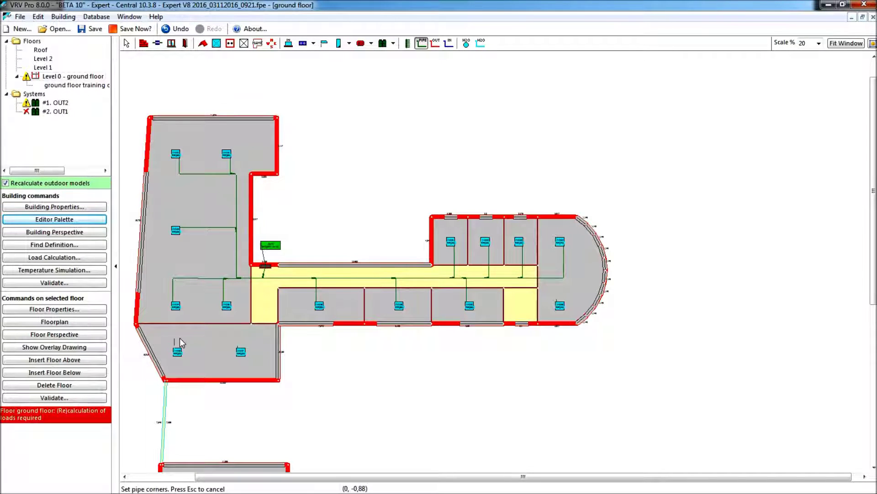
{"action": "left_click", "coordinate": [179, 344]}
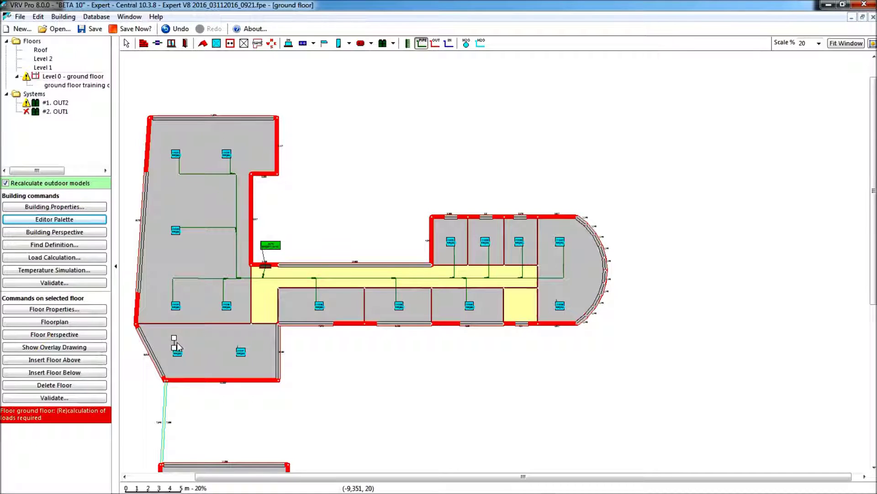
{"action": "left_click", "coordinate": [251, 338]}
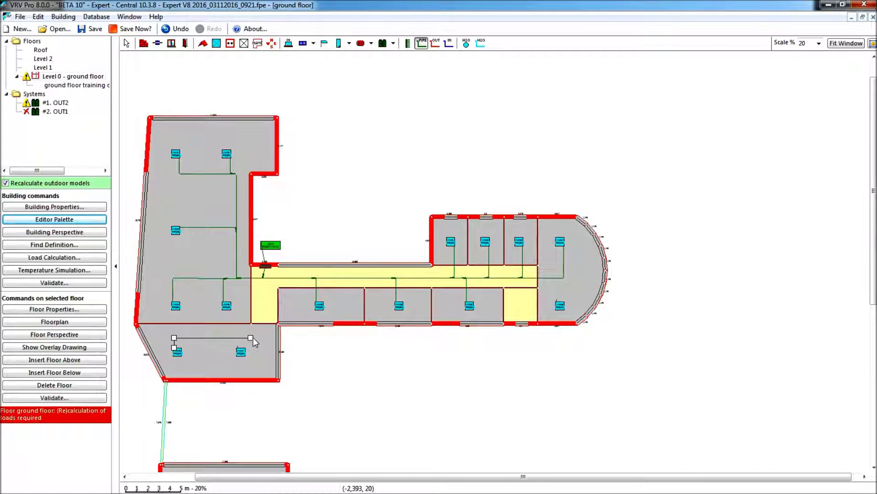
{"action": "left_click", "coordinate": [252, 278]}
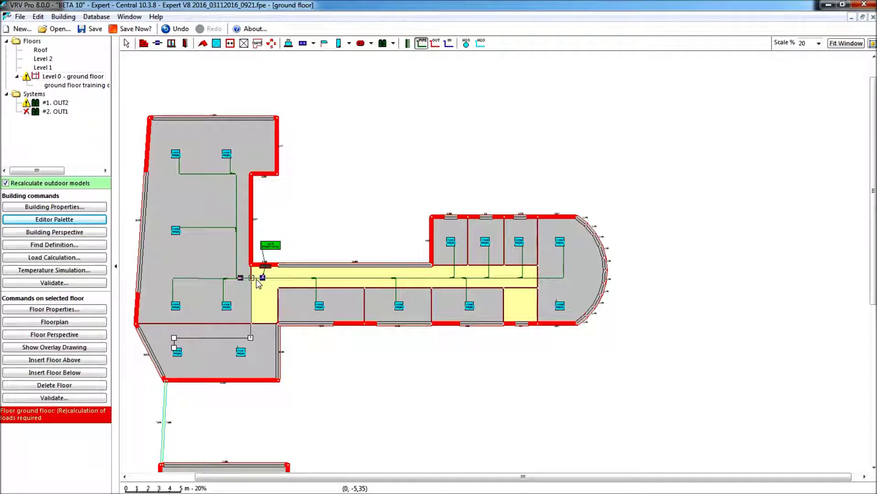
{"action": "left_click", "coordinate": [240, 352]}
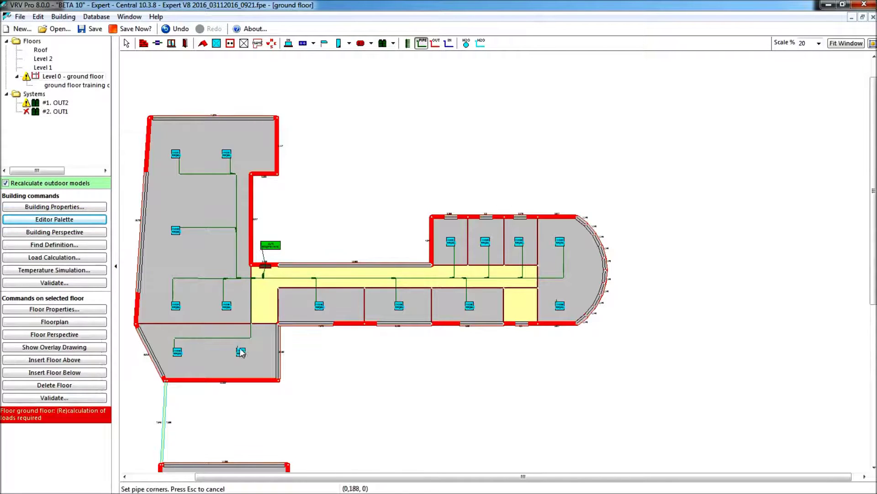
{"action": "key", "text": "Escape"}
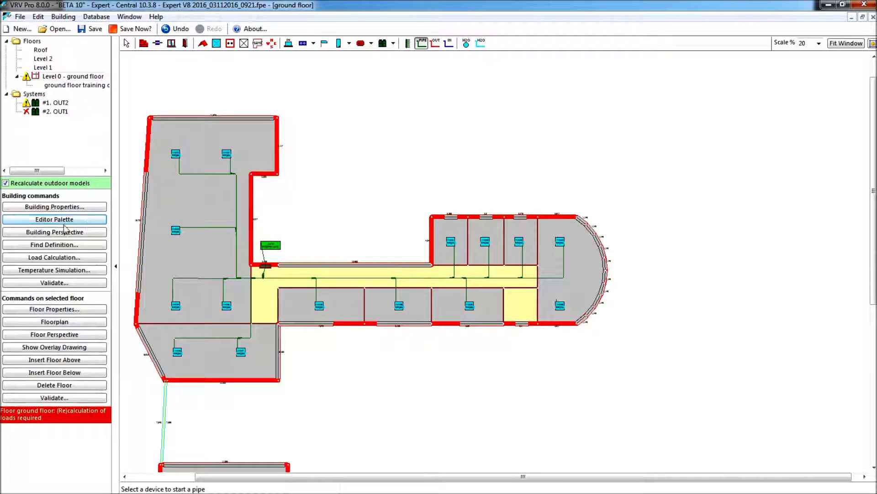
Step: Tick Ducting Show diameter, Headers/joints Show name and Piping Show labels, then zoom in
{"action": "left_click", "coordinate": [52, 221]}
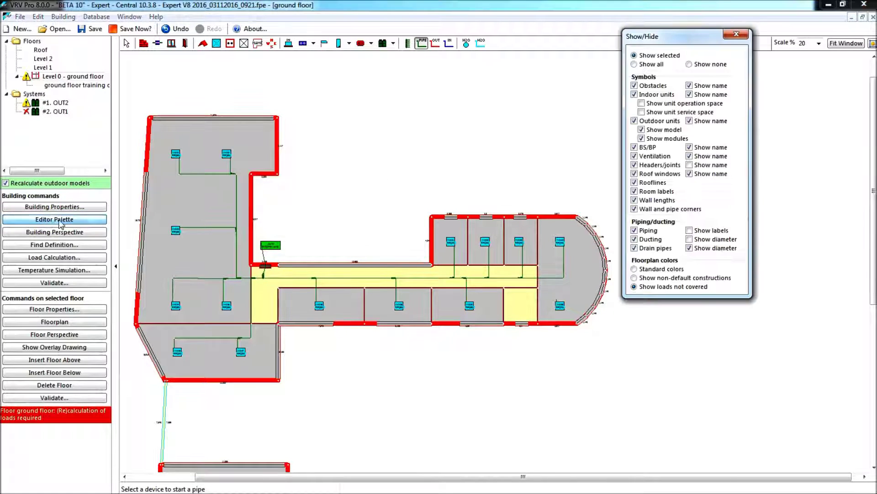
{"action": "left_click", "coordinate": [689, 242]}
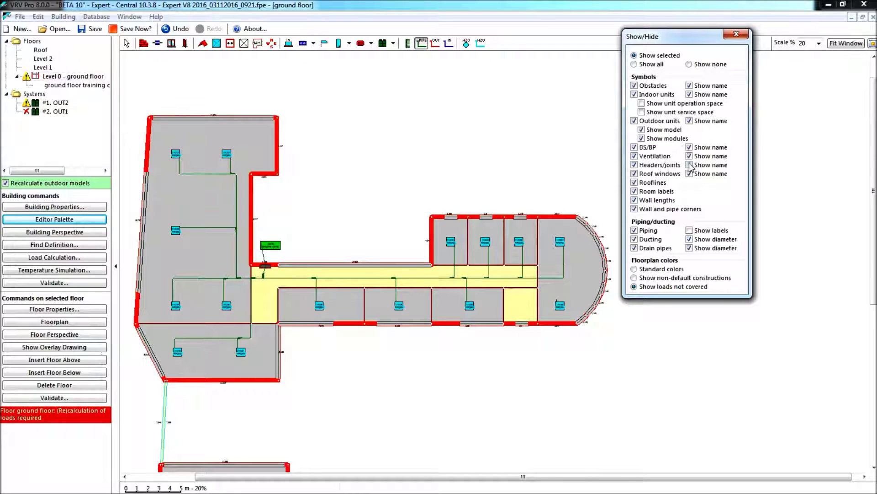
{"action": "left_click", "coordinate": [689, 164]}
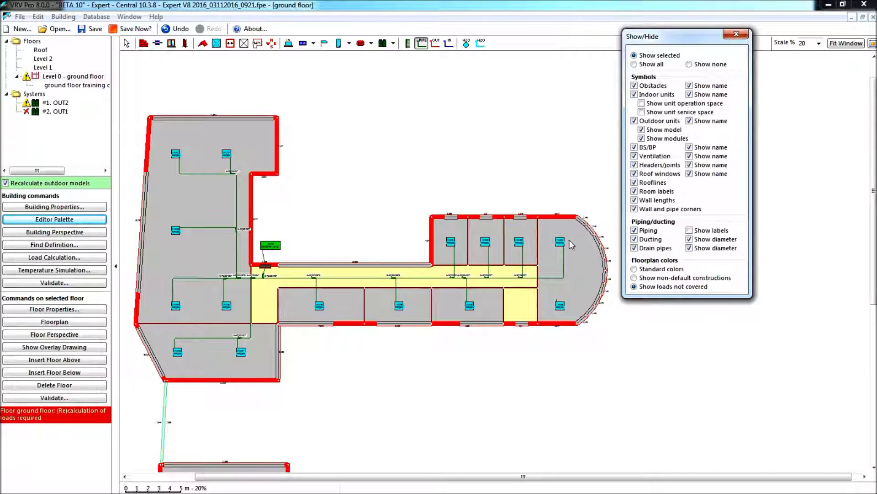
{"action": "left_click", "coordinate": [689, 231]}
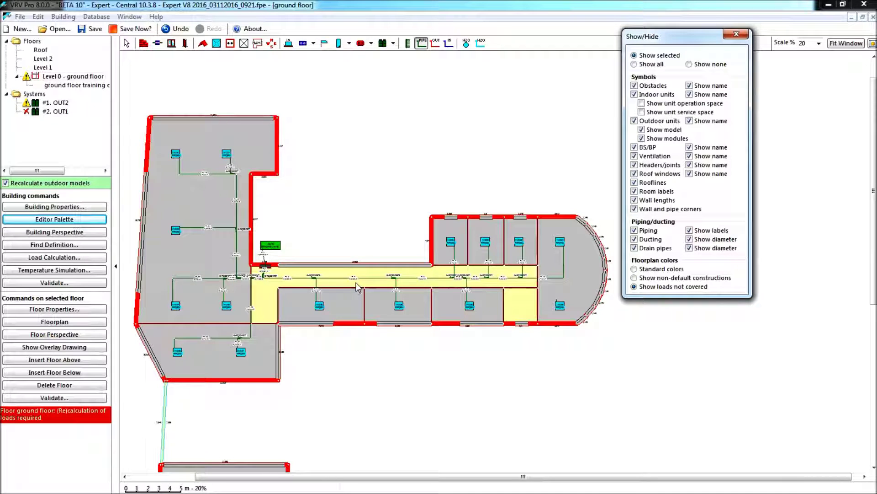
{"action": "scroll", "coordinate": [356, 292], "scroll_direction": "up", "scroll_amount": 2}
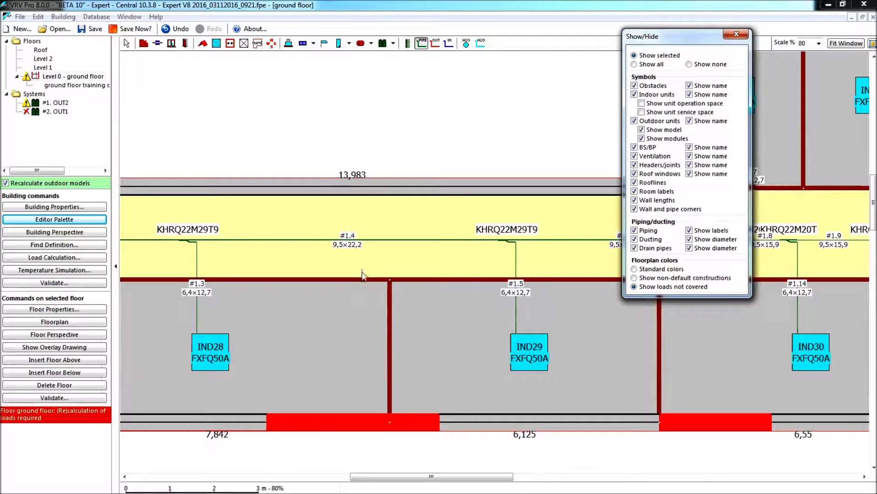
{"action": "scroll", "coordinate": [363, 274], "scroll_direction": "up", "scroll_amount": 1}
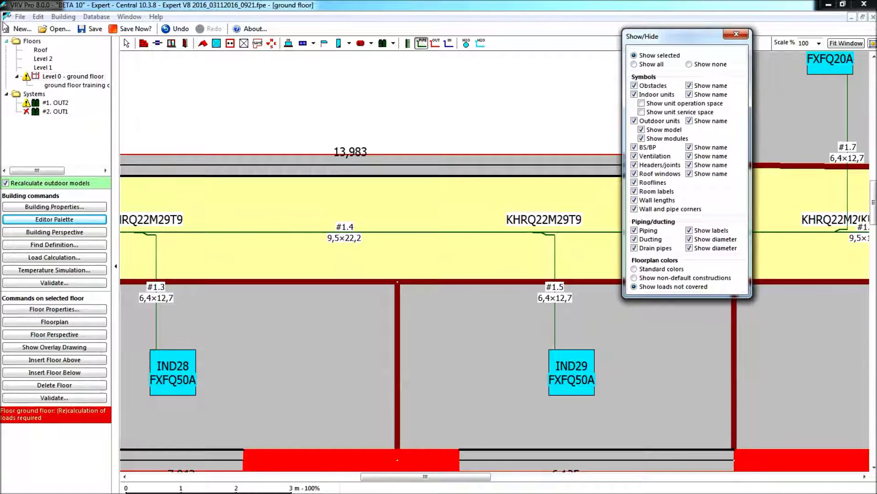
{"action": "left_click", "coordinate": [19, 19]}
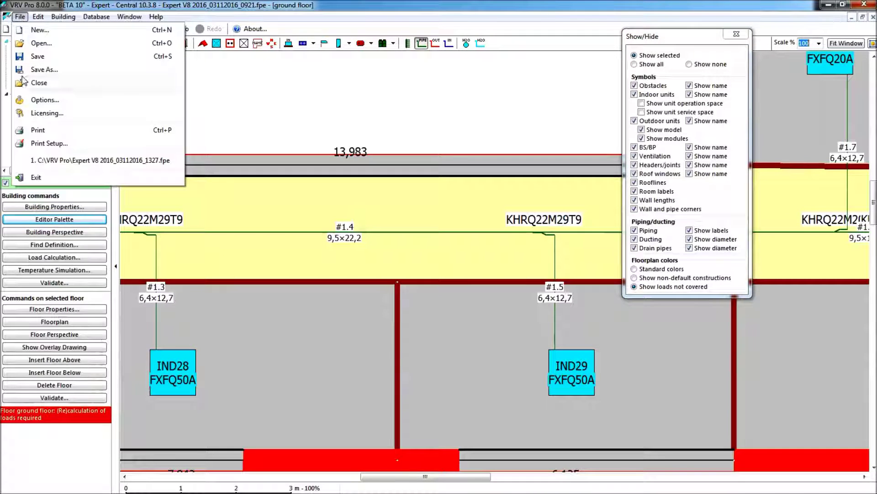
{"action": "left_click", "coordinate": [38, 101]}
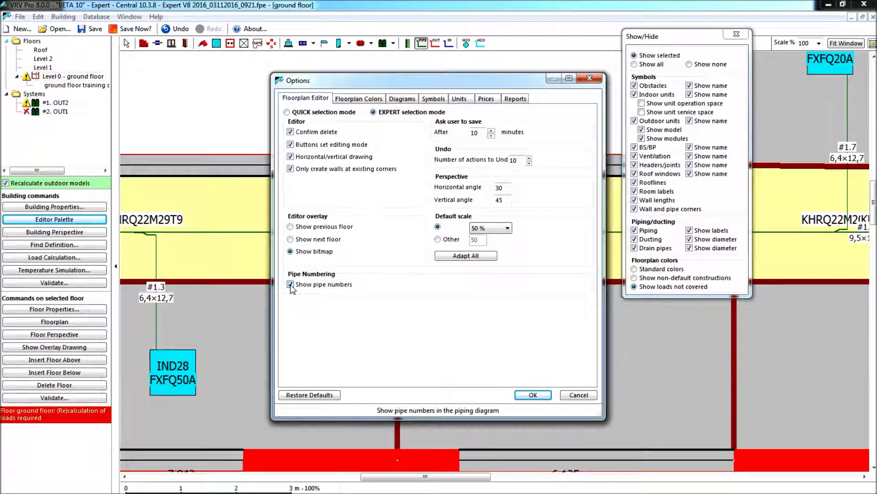
{"action": "left_click", "coordinate": [533, 396]}
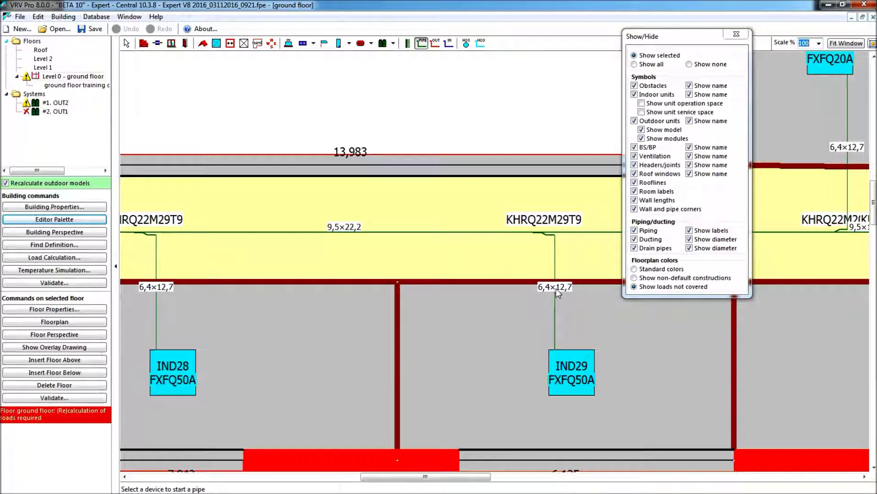
{"action": "left_click", "coordinate": [20, 17]}
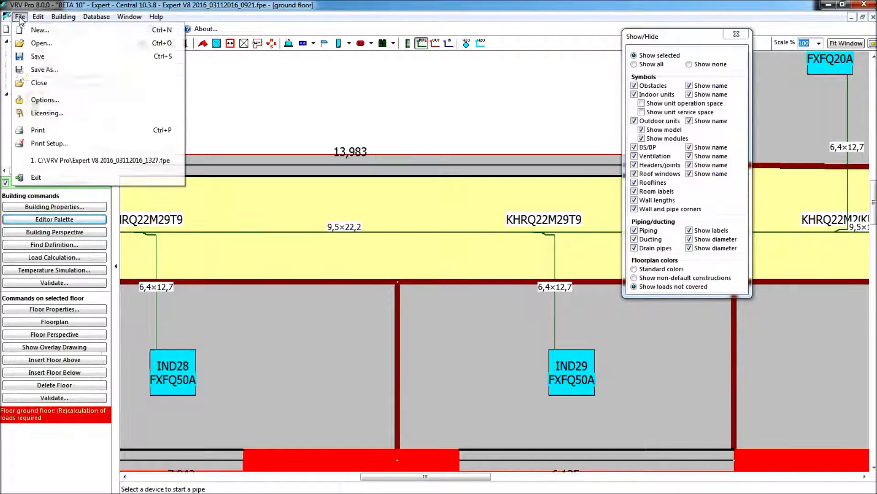
{"action": "left_click", "coordinate": [45, 100]}
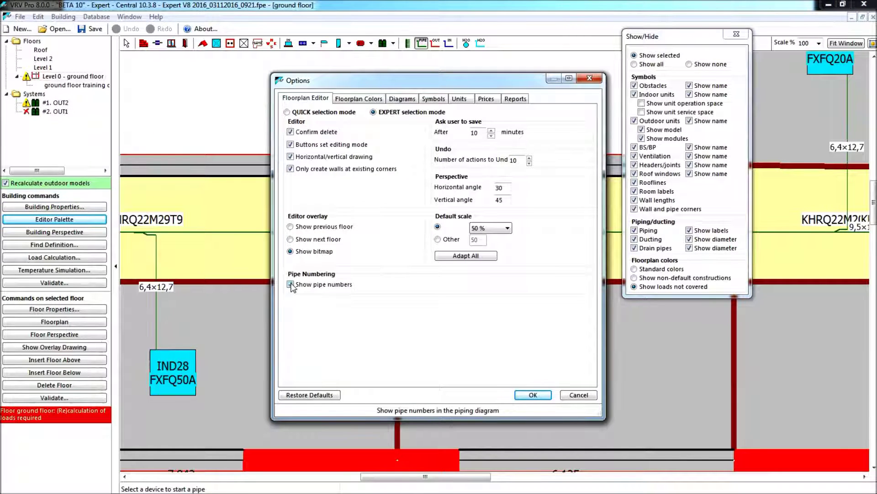
{"action": "left_click", "coordinate": [290, 284]}
{"action": "left_click", "coordinate": [533, 394]}
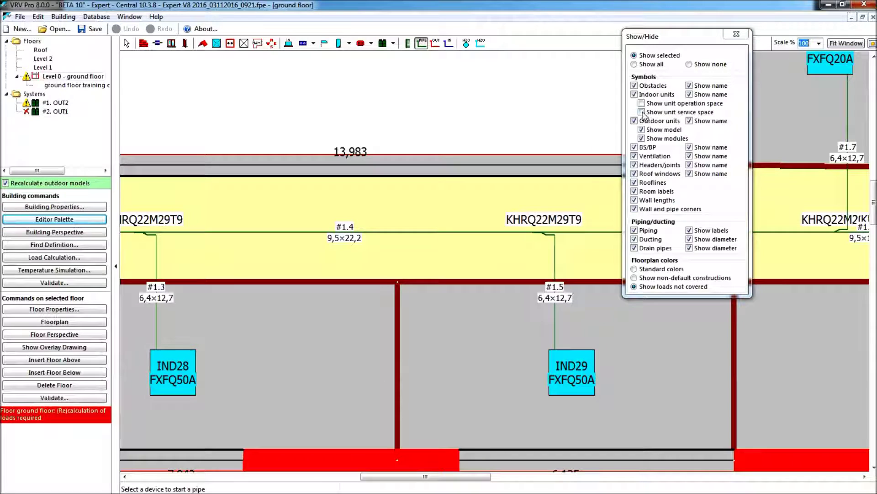
Step: Untick Piping Show labels, close Show/Hide, and zoom out to 30% over the wing
{"action": "left_click", "coordinate": [689, 231]}
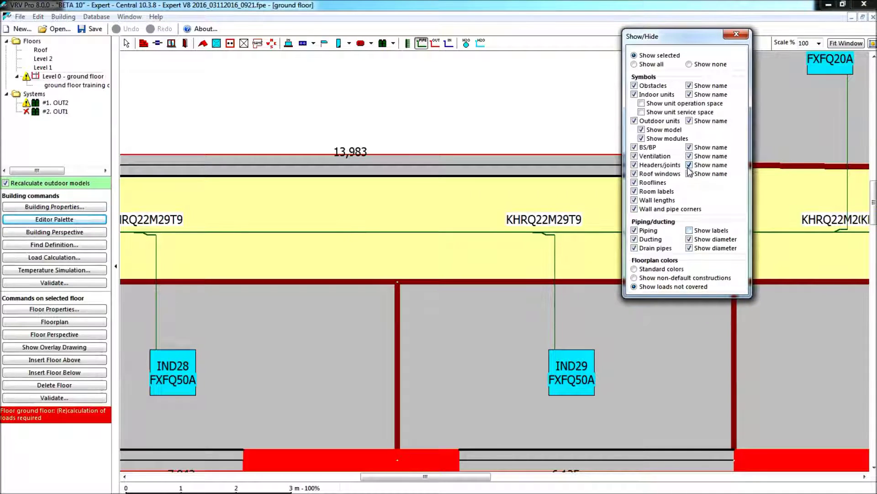
{"action": "left_click", "coordinate": [731, 34]}
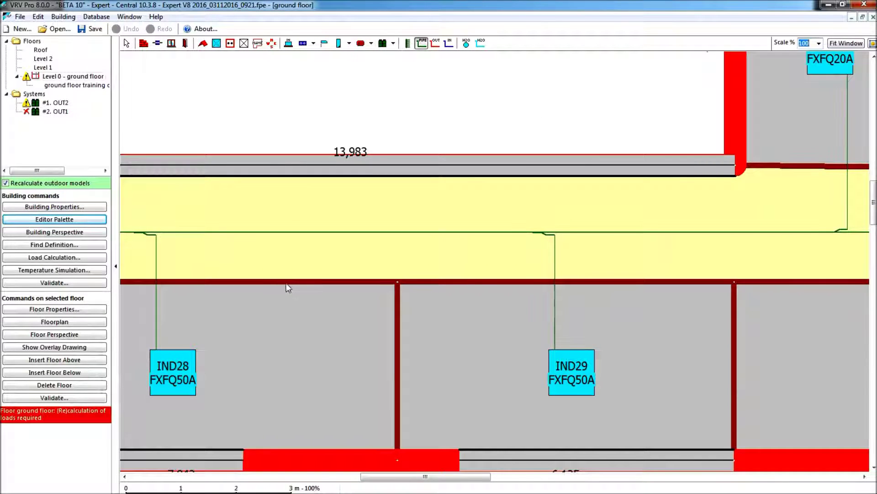
{"action": "scroll", "coordinate": [288, 287], "scroll_direction": "down", "scroll_amount": 5}
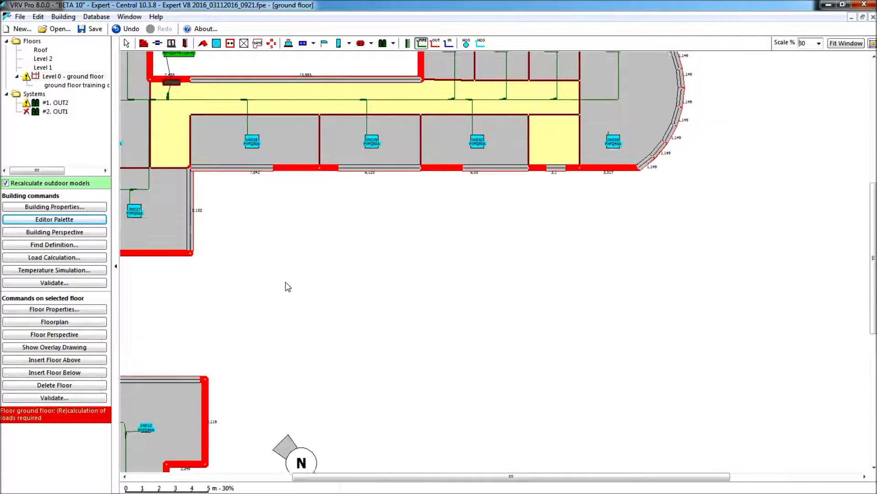
{"action": "scroll", "coordinate": [288, 287], "scroll_direction": "down", "scroll_amount": 6}
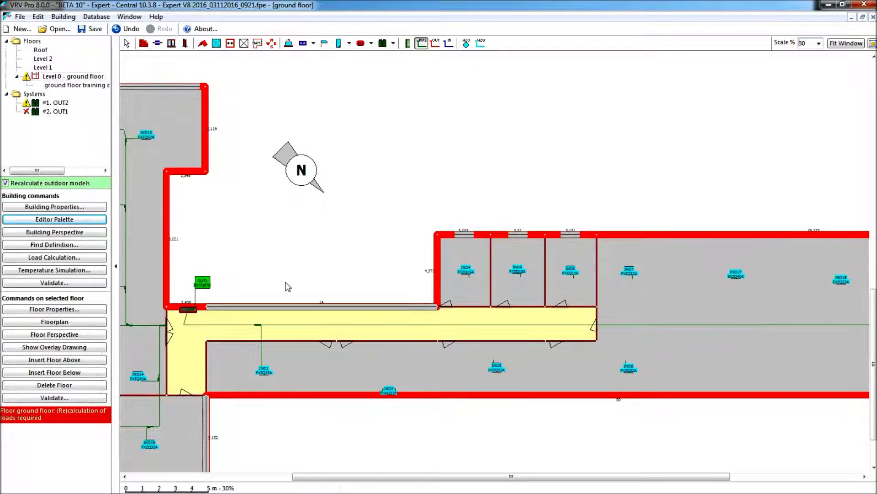
{"action": "scroll", "coordinate": [288, 286], "scroll_direction": "right", "scroll_amount": 2}
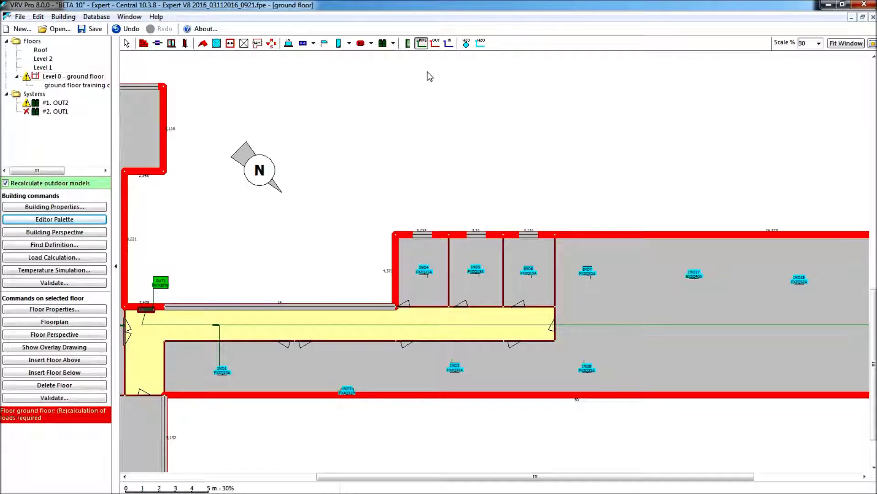
Step: Pipe IND2 into the corridor main pipe and dismiss the pipe-distance warning
{"action": "left_click", "coordinate": [422, 44]}
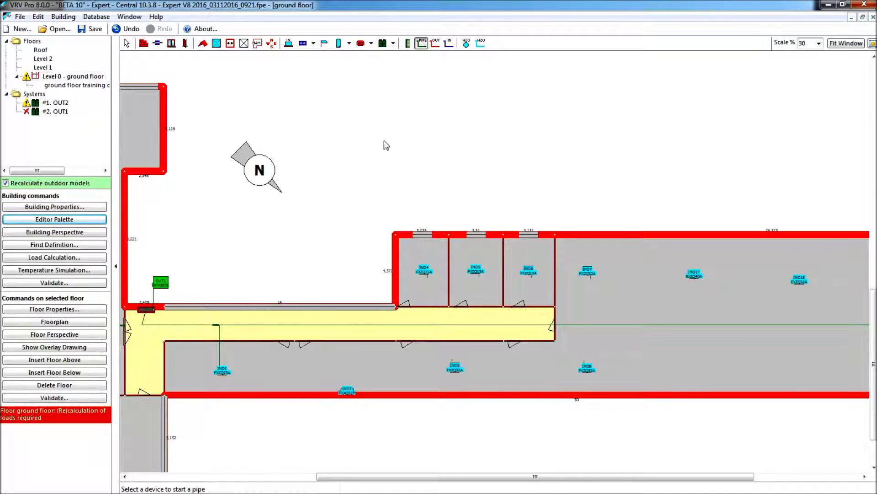
{"action": "left_click", "coordinate": [350, 393]}
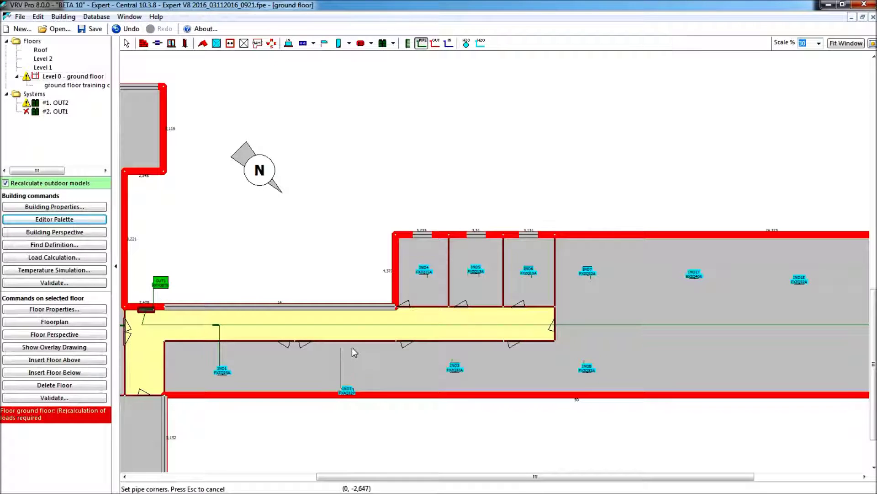
{"action": "left_click", "coordinate": [349, 324]}
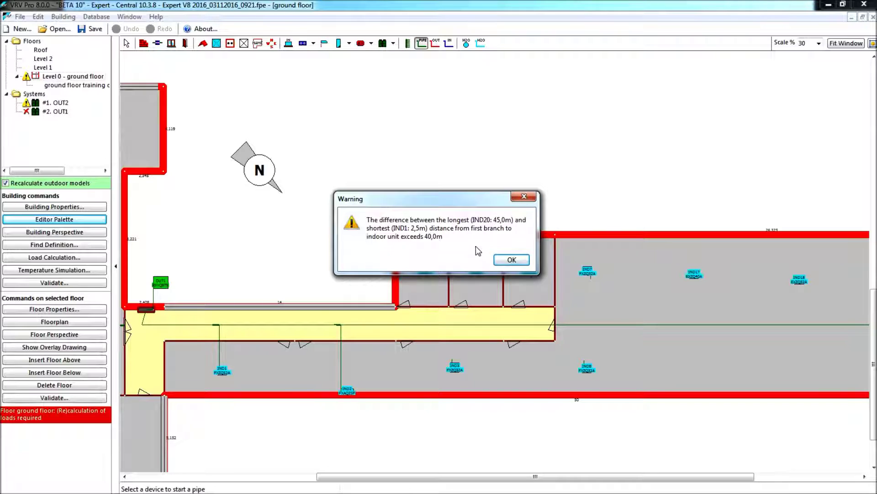
{"action": "left_click", "coordinate": [512, 260]}
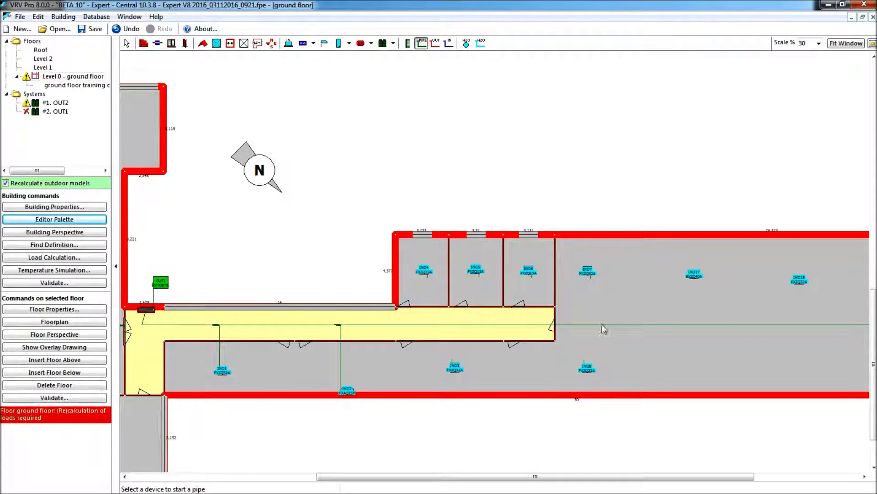
Step: Select the main pipe along the wing, then branch IND4 into it
{"action": "left_click", "coordinate": [127, 43]}
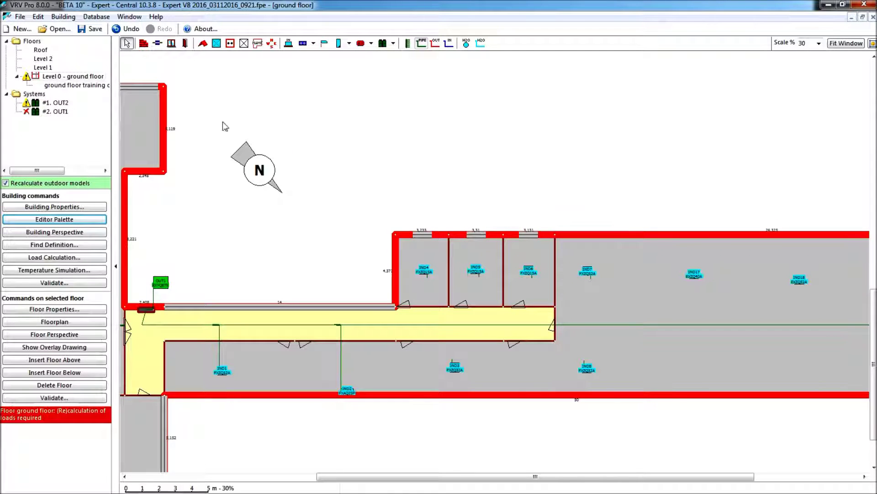
{"action": "left_click", "coordinate": [631, 324]}
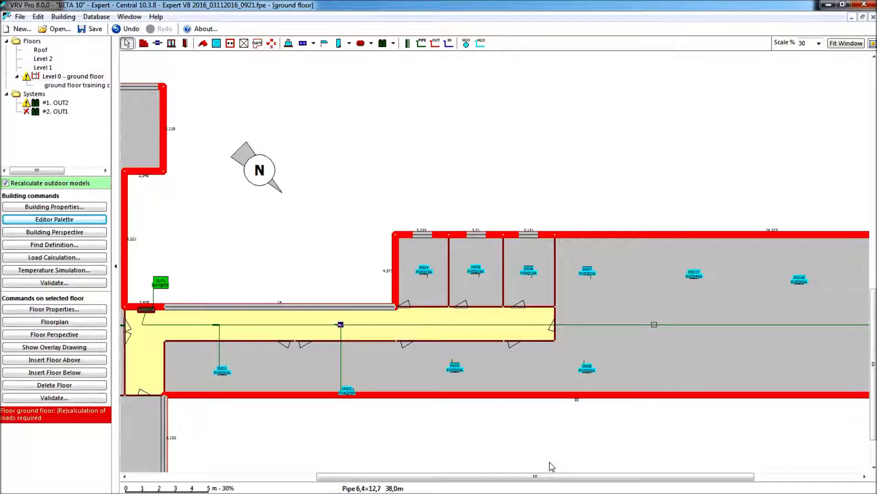
{"action": "scroll", "coordinate": [208, 213], "scroll_direction": "left", "scroll_amount": 1}
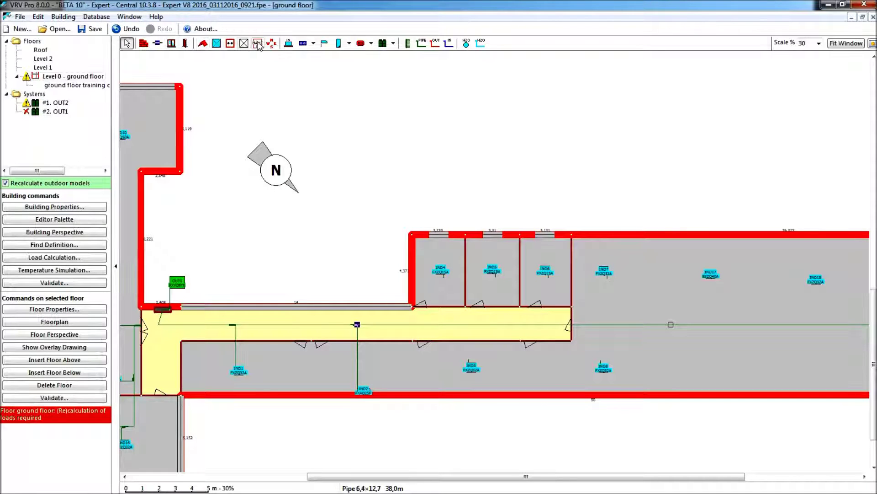
{"action": "left_click", "coordinate": [421, 43]}
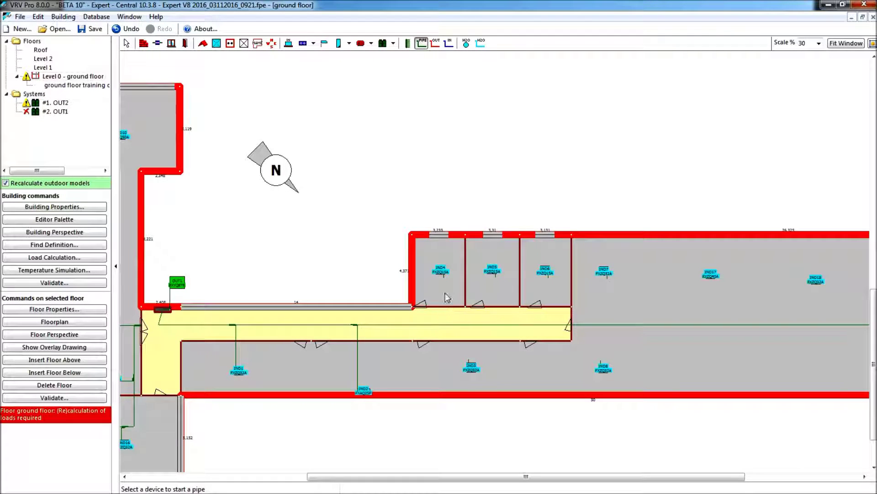
{"action": "left_click", "coordinate": [443, 272]}
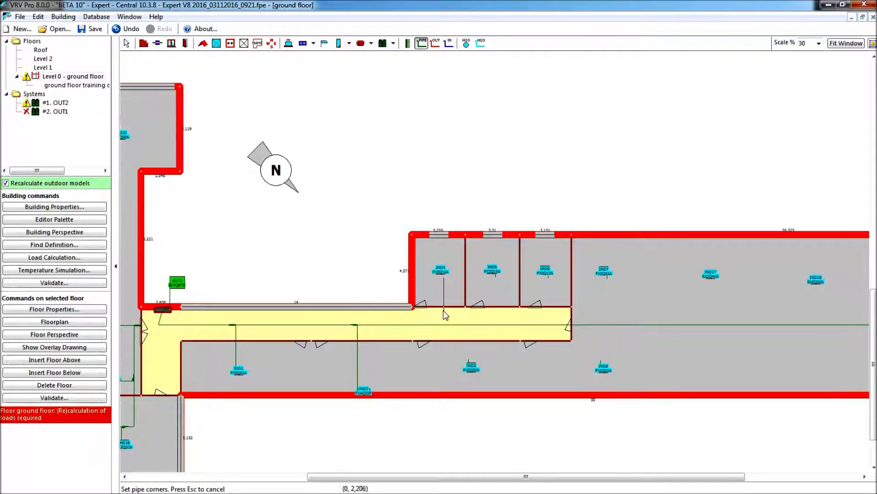
{"action": "left_click", "coordinate": [443, 324]}
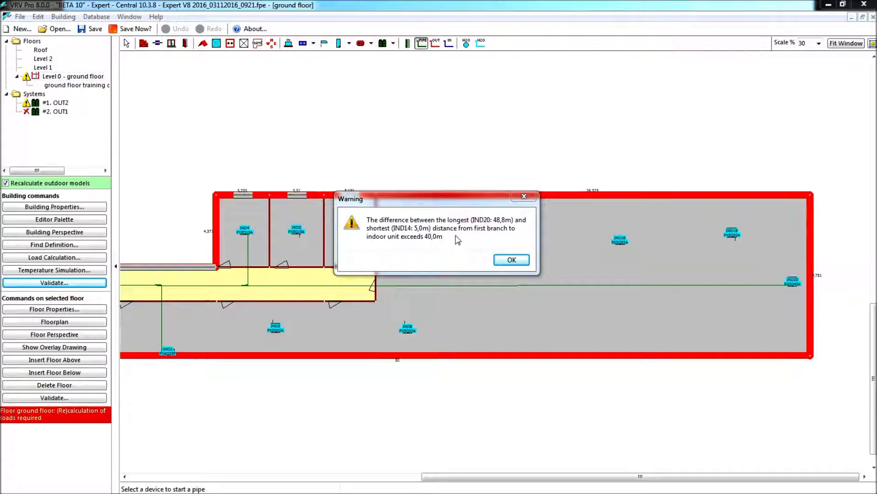
Step: Clear the warning, then delete the 15,9×28,6 pipe linking green outdoor unit OUT1 to the corridor
{"action": "left_click", "coordinate": [514, 260]}
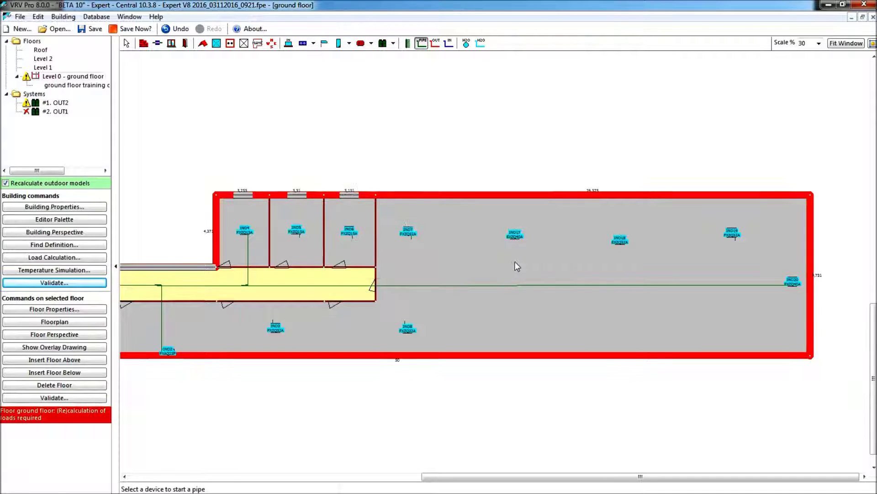
{"action": "left_click_drag", "start_coordinate": [439, 478], "coordinate": [325, 479]}
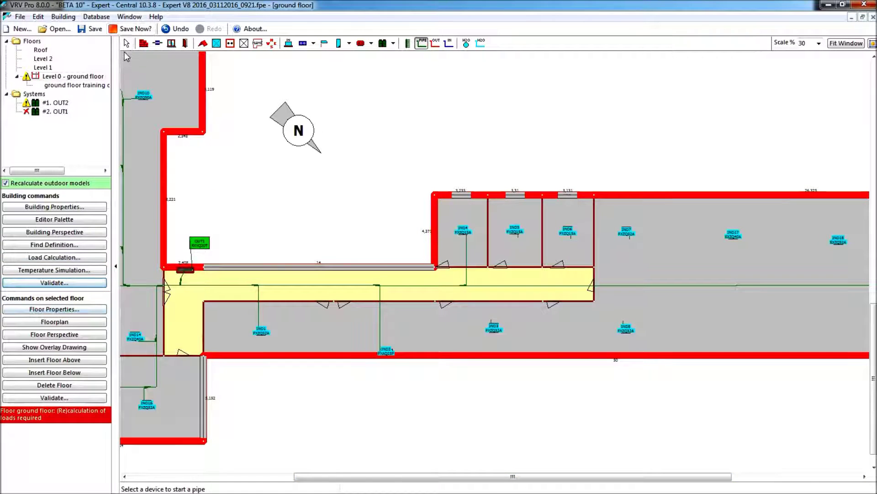
{"action": "left_click", "coordinate": [126, 43]}
{"action": "left_click", "coordinate": [193, 258]}
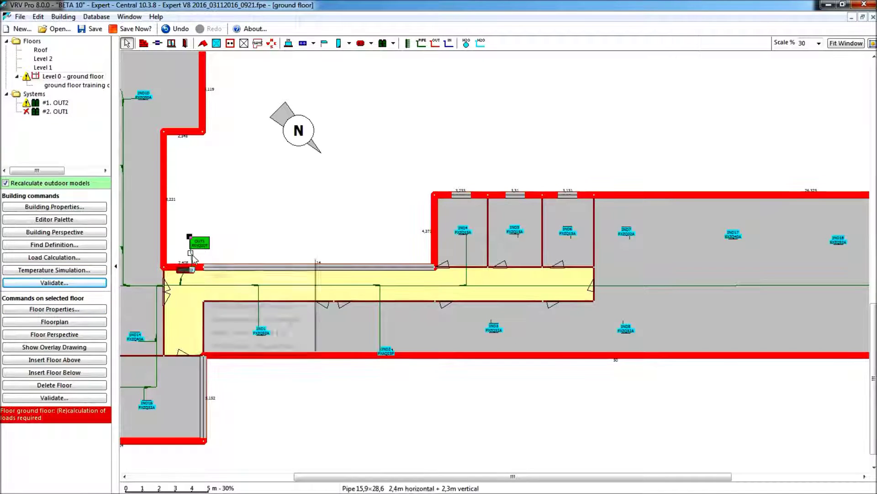
{"action": "right_click", "coordinate": [193, 258]}
{"action": "left_click", "coordinate": [241, 276]}
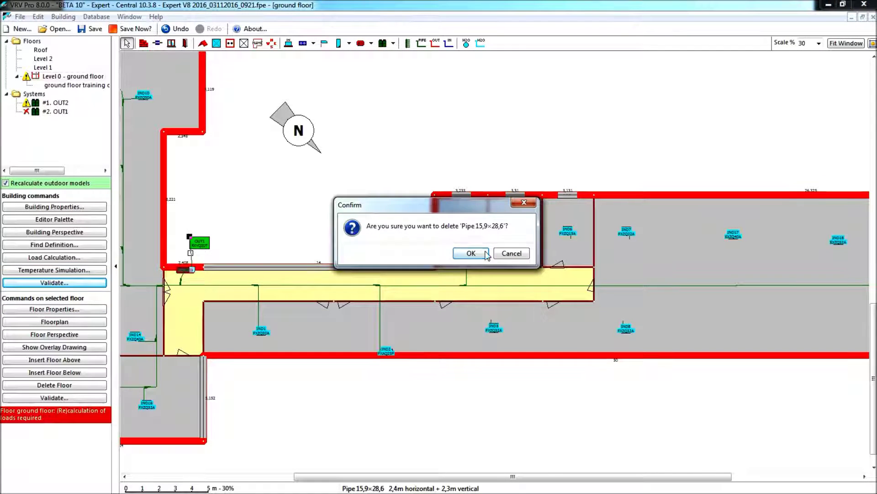
{"action": "left_click", "coordinate": [471, 253]}
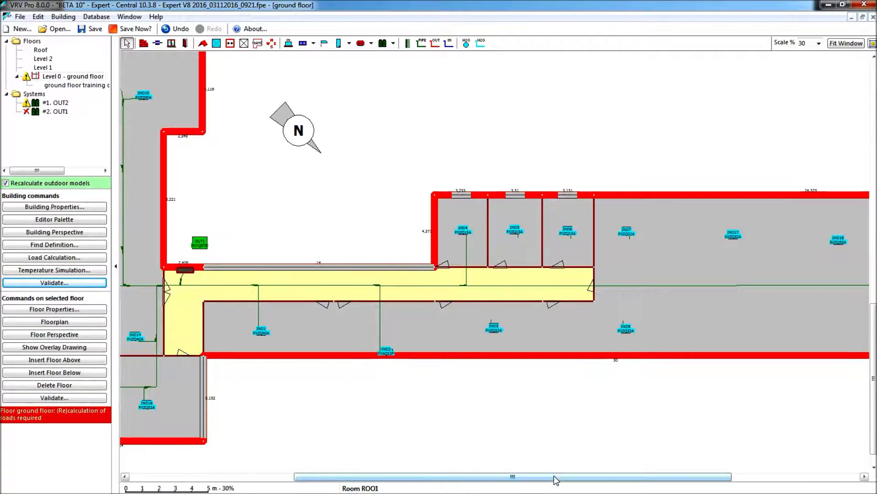
{"action": "left_click_drag", "start_coordinate": [555, 479], "coordinate": [572, 478]}
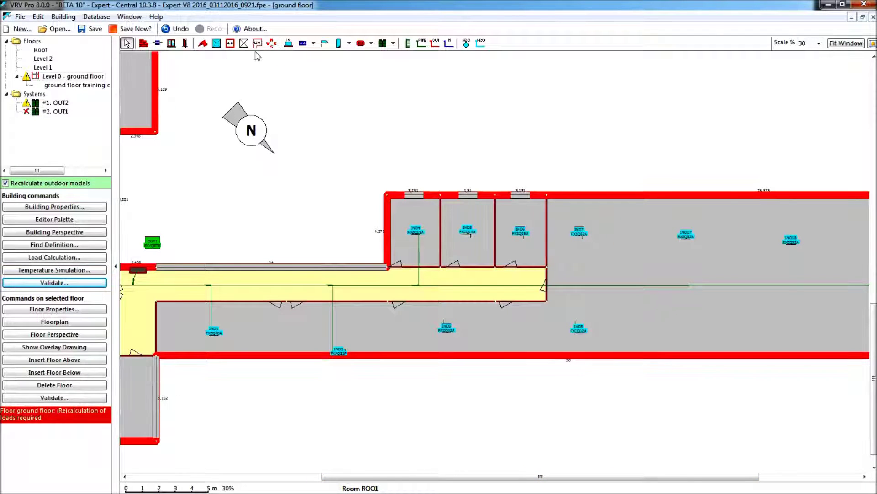
Step: Branch indoor units IND3, IND5 and IND6 off the corridor main pipe
{"action": "left_click", "coordinate": [421, 43]}
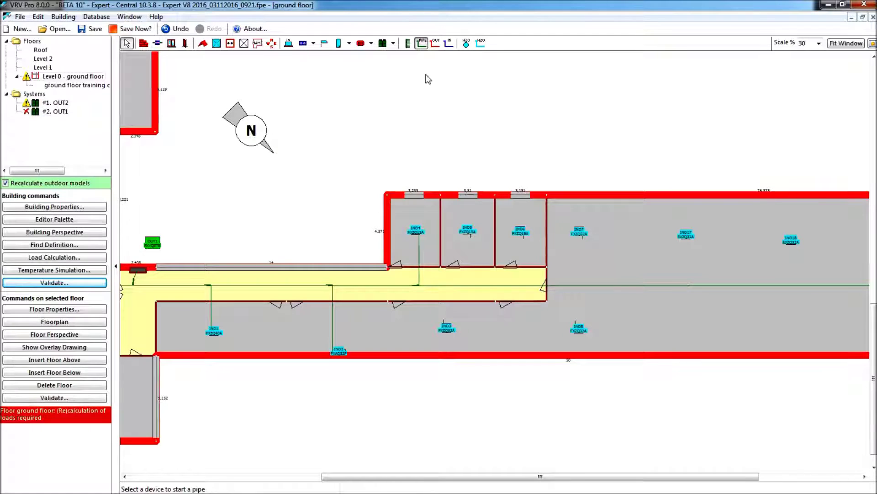
{"action": "left_click", "coordinate": [446, 326]}
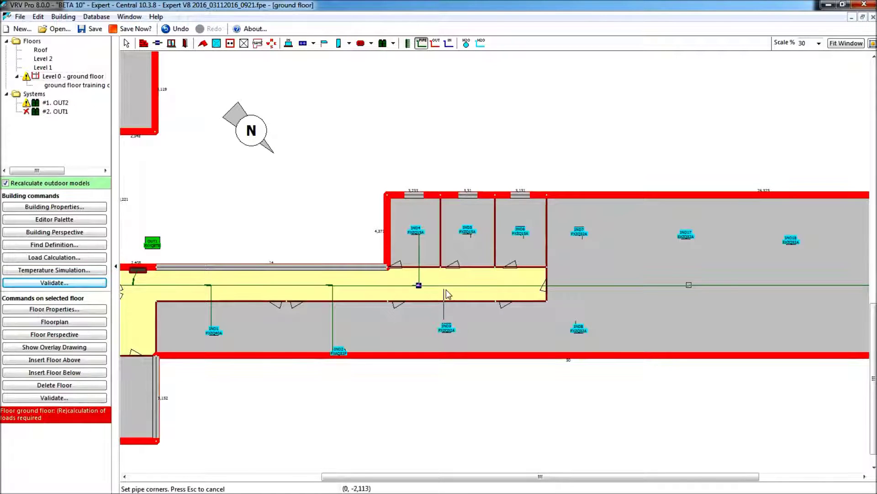
{"action": "left_click", "coordinate": [450, 288]}
{"action": "left_click", "coordinate": [468, 231]}
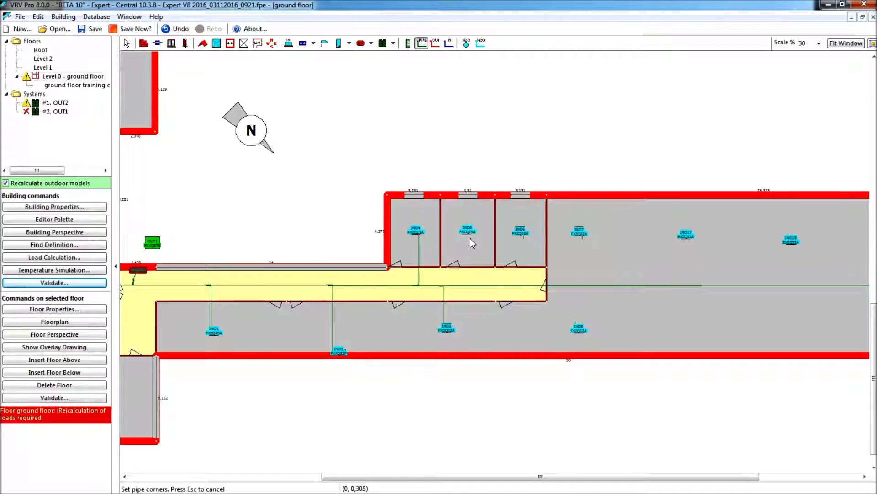
{"action": "left_click", "coordinate": [473, 285]}
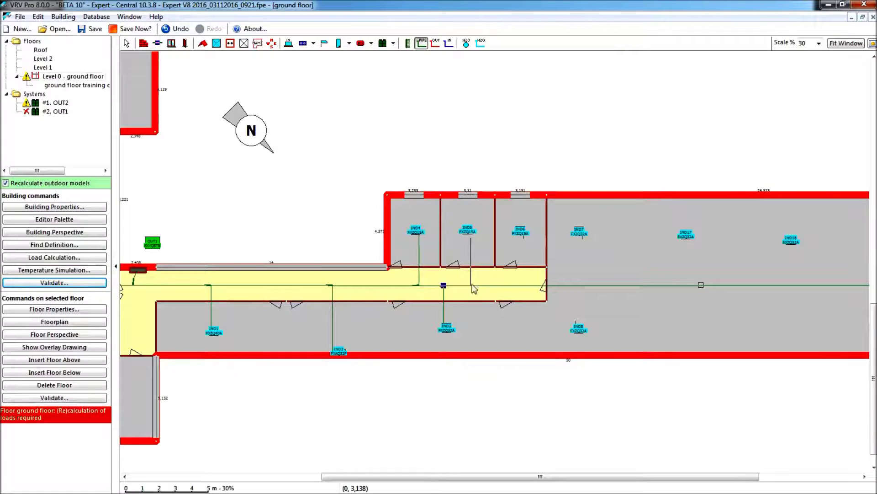
{"action": "left_click", "coordinate": [523, 233]}
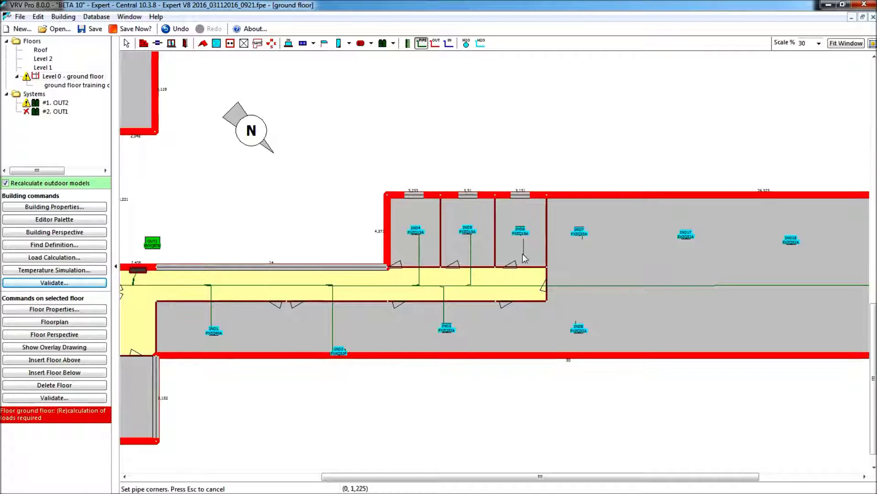
{"action": "left_click", "coordinate": [525, 286]}
Step: Branch IND8 off the main pipe; IND7's branch near IND8's joint is rejected, so dismiss the error
{"action": "left_click", "coordinate": [577, 328]}
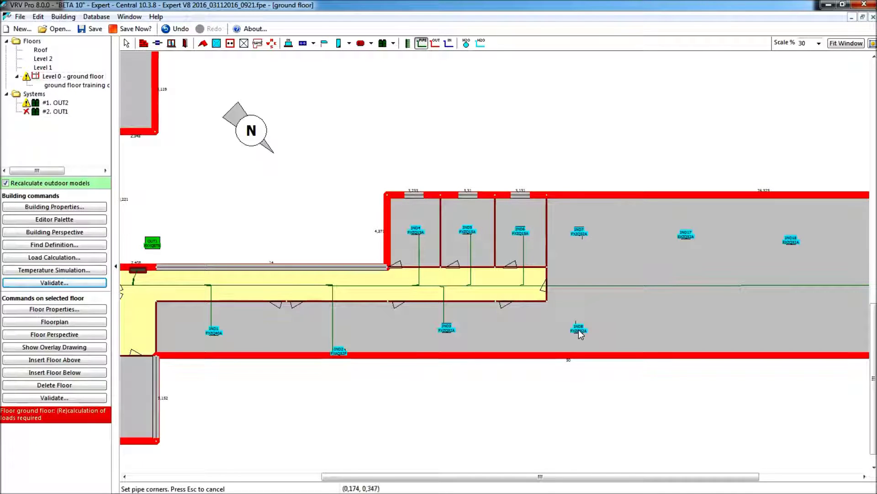
{"action": "left_click", "coordinate": [577, 286]}
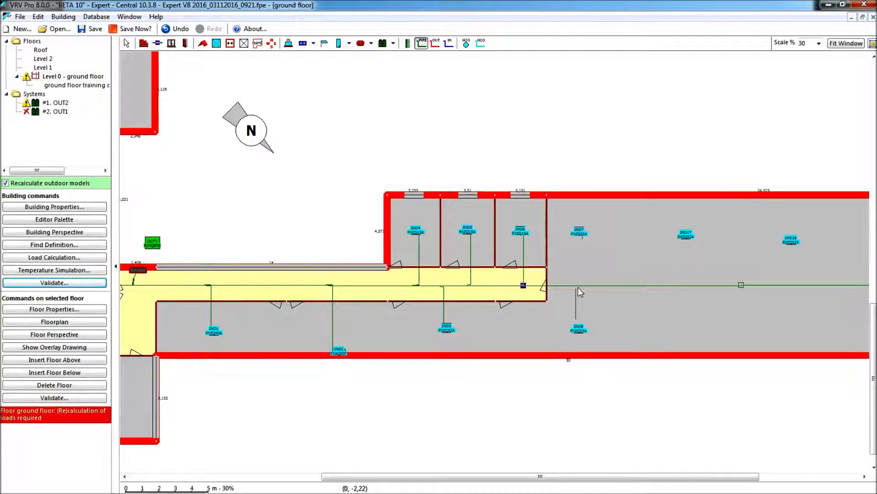
{"action": "left_click", "coordinate": [580, 241]}
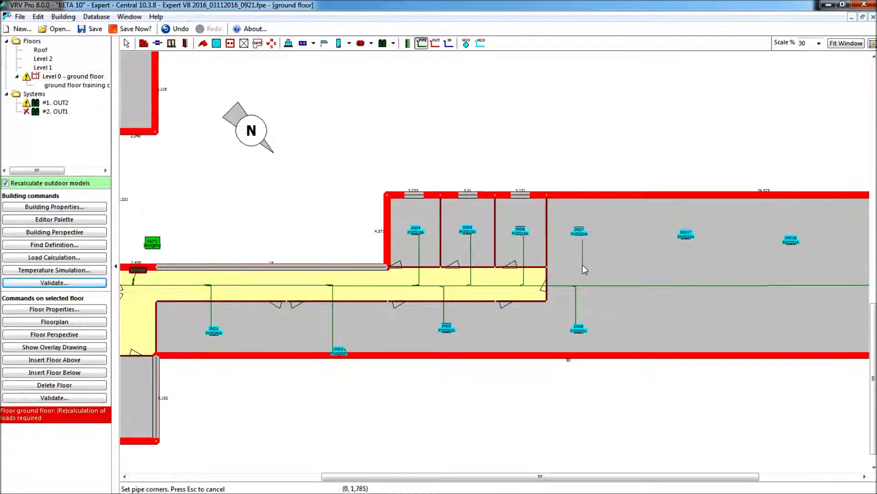
{"action": "left_click", "coordinate": [582, 285]}
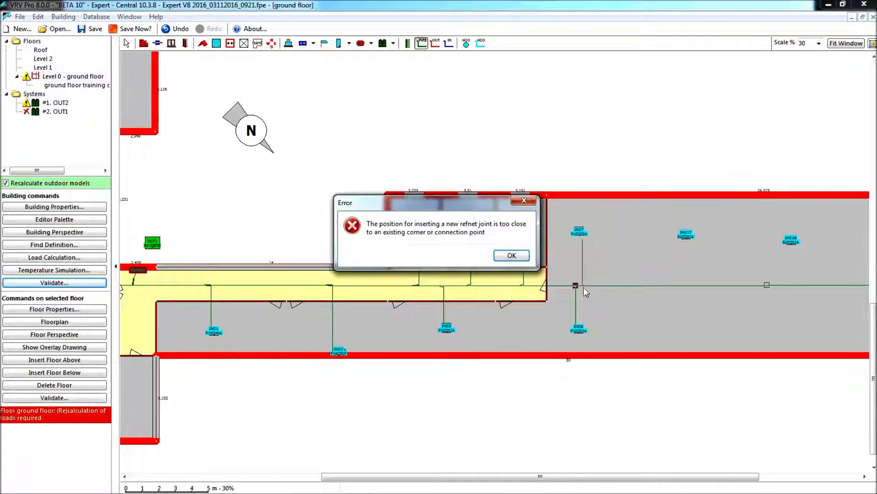
{"action": "left_click", "coordinate": [512, 256]}
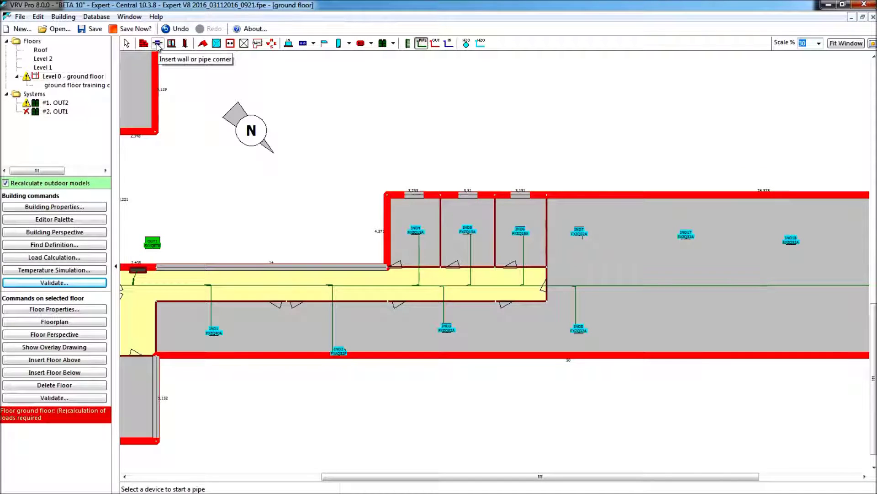
Step: Try the Insert wall or pipe corner tool, then return to the PIPE tool
{"action": "left_click", "coordinate": [158, 44]}
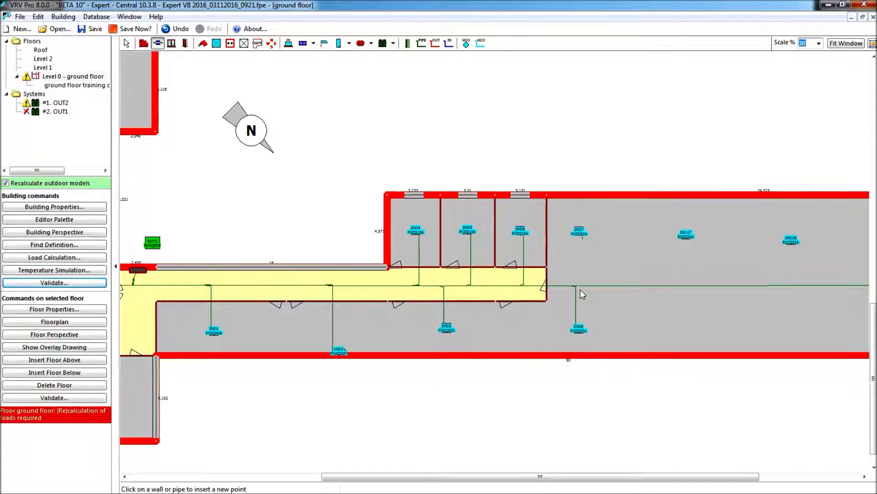
{"action": "left_click", "coordinate": [421, 45]}
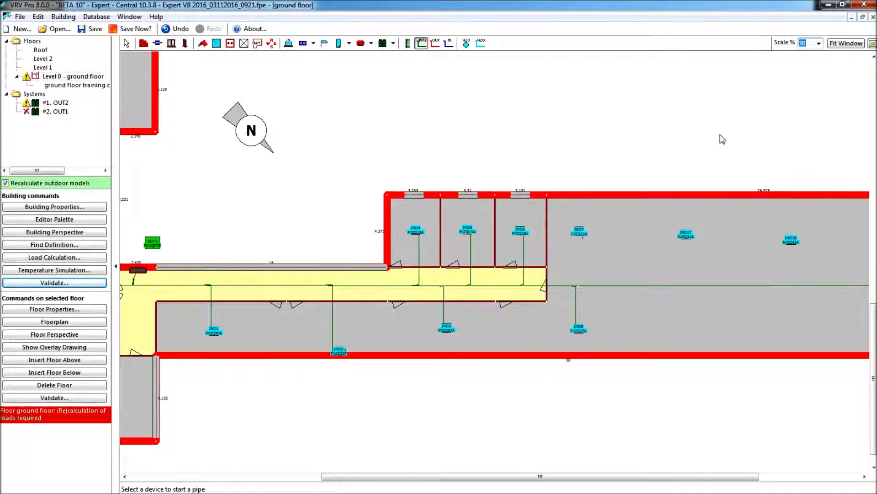
Step: Branch indoor units IND7, IND17 and IND18 into the east-wing main pipe
{"action": "left_click", "coordinate": [580, 233]}
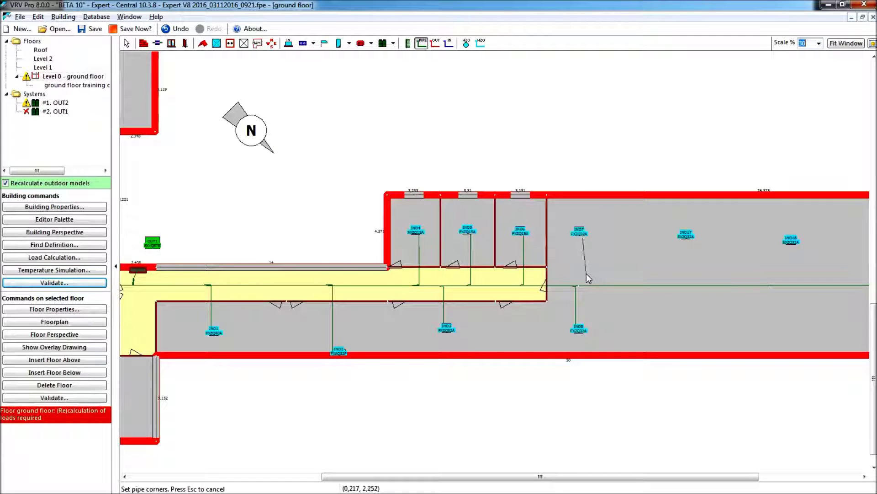
{"action": "left_click", "coordinate": [578, 286]}
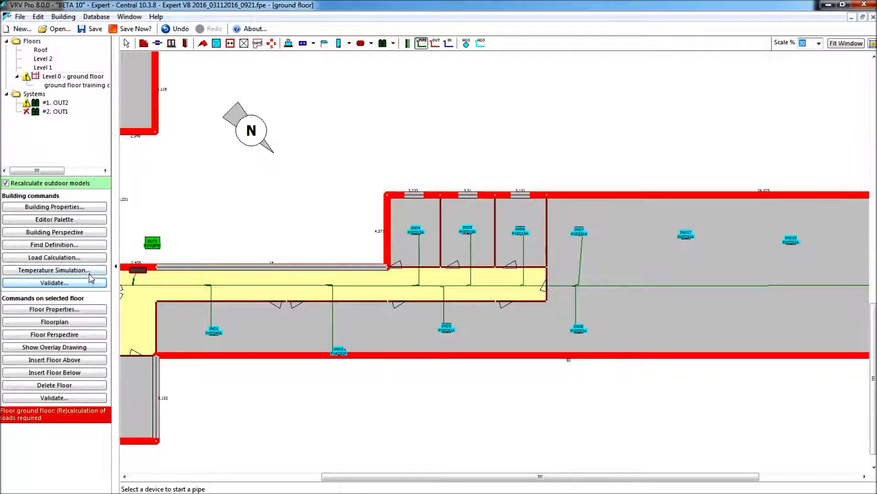
{"action": "left_click", "coordinate": [689, 243]}
{"action": "left_click", "coordinate": [691, 285]}
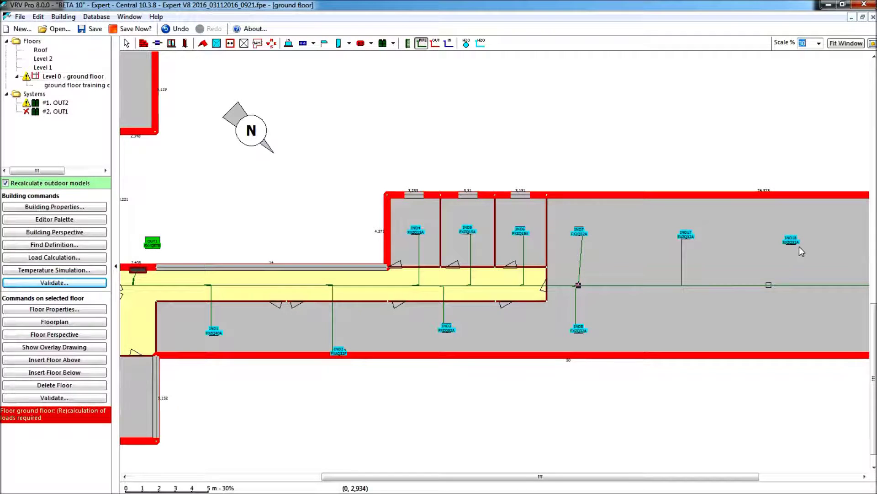
{"action": "left_click", "coordinate": [792, 245]}
{"action": "left_click", "coordinate": [800, 286]}
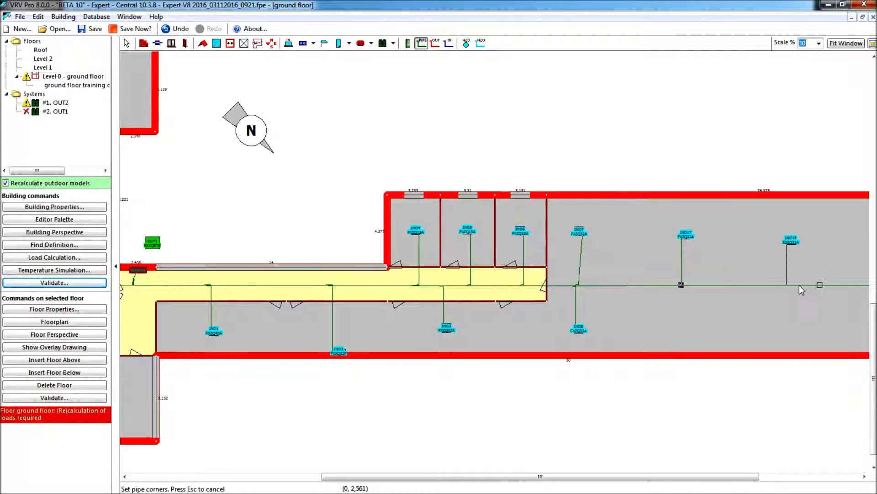
{"action": "left_click", "coordinate": [803, 288]}
Step: Connect IND19 to the main pipe and scroll west to show the west wing and OUT1
{"action": "left_click_drag", "start_coordinate": [656, 475], "coordinate": [794, 471]}
{"action": "left_click", "coordinate": [733, 234]}
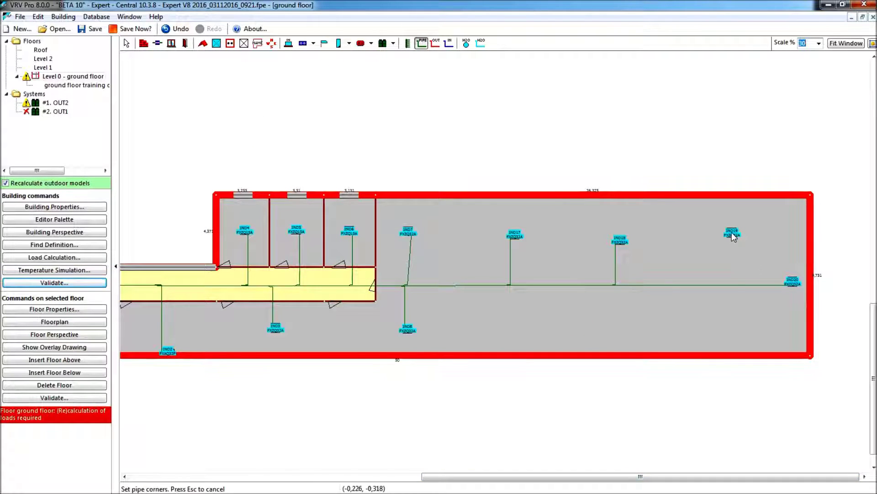
{"action": "left_click", "coordinate": [736, 286]}
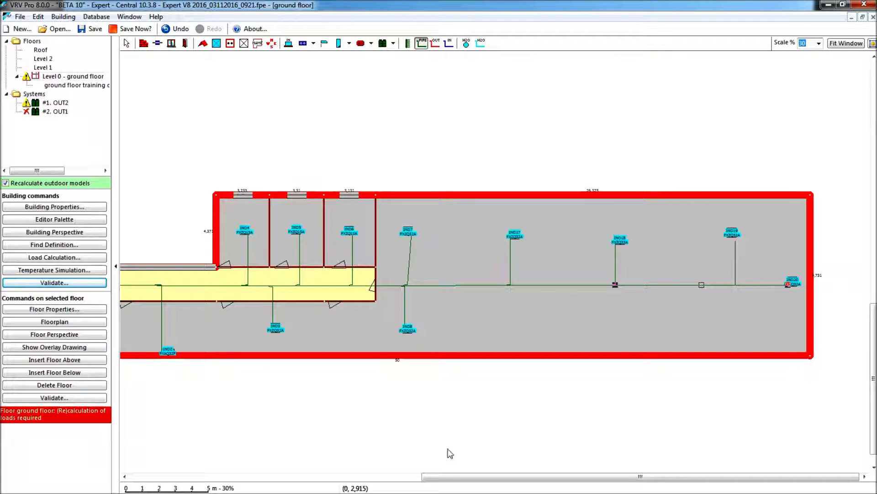
{"action": "left_click_drag", "start_coordinate": [447, 477], "coordinate": [153, 476]}
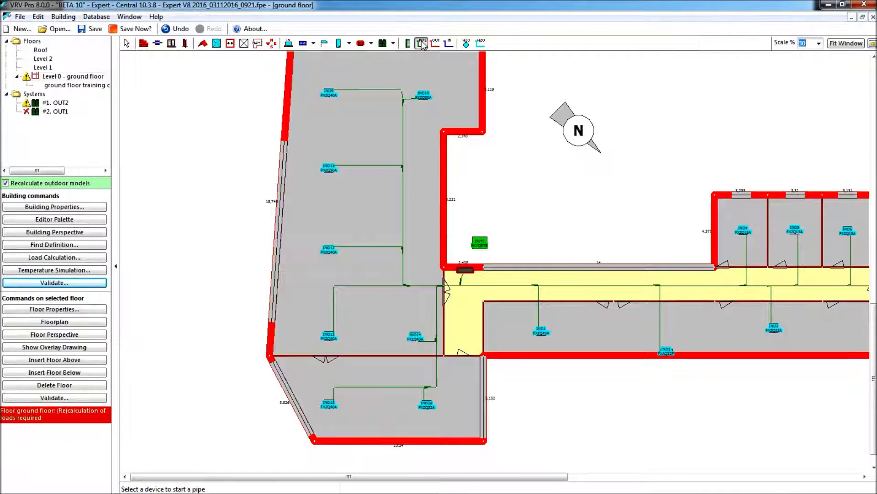
Step: Pipe OUT1 to the corridor joint, choosing Joint JOI25 as the source
{"action": "left_click", "coordinate": [479, 243]}
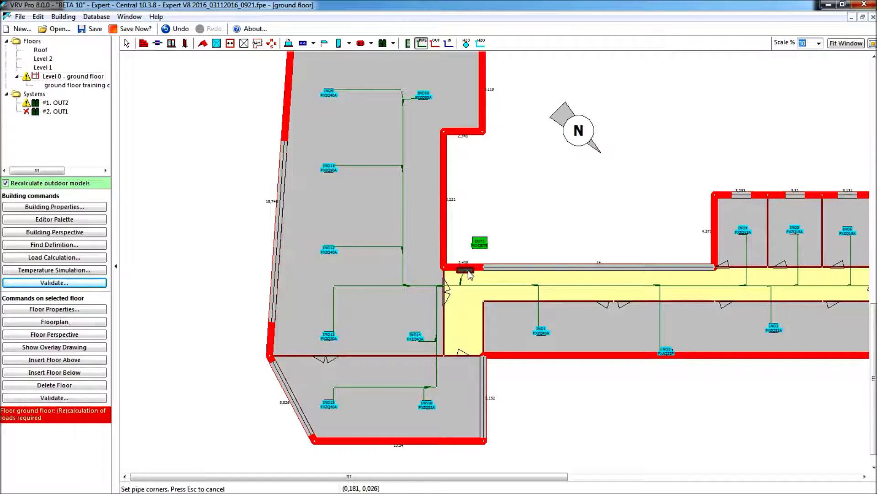
{"action": "left_click", "coordinate": [484, 249]}
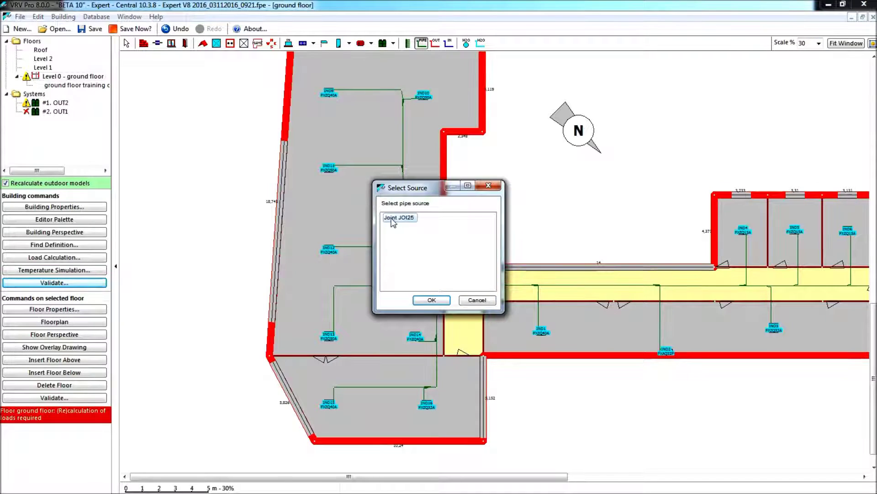
{"action": "left_click_drag", "start_coordinate": [405, 191], "coordinate": [448, 115]}
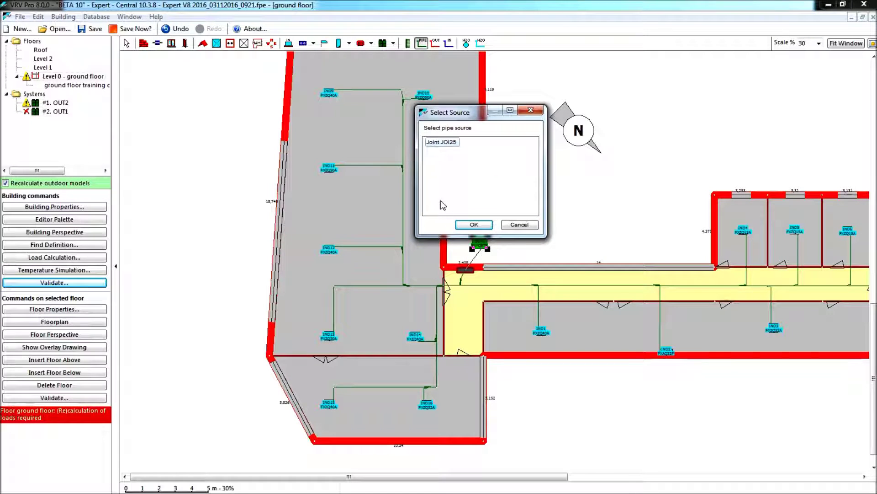
{"action": "left_click", "coordinate": [473, 224]}
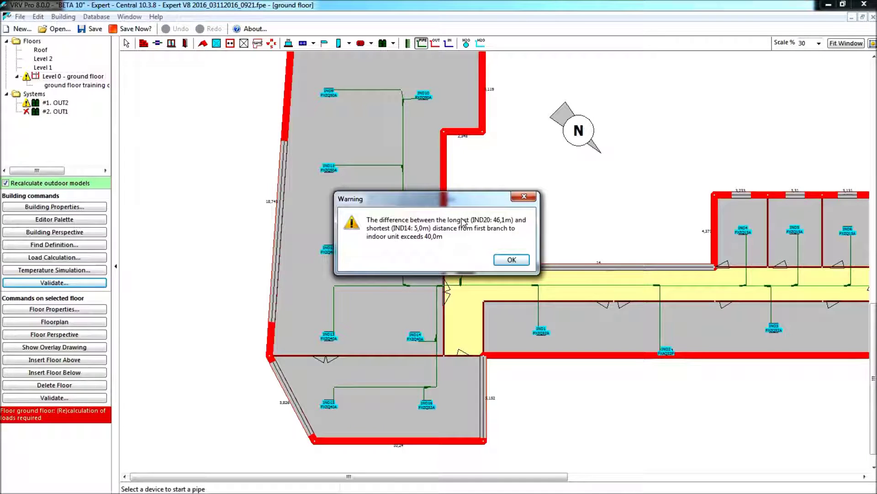
Step: Dismiss the first-branch distance warning, then open Validate... under Building commands
{"action": "left_click_drag", "start_coordinate": [444, 199], "coordinate": [485, 148]}
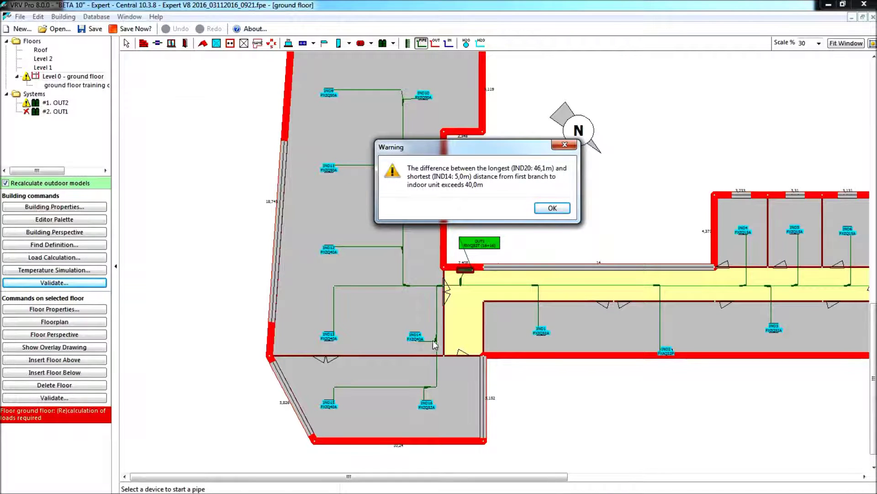
{"action": "left_click", "coordinate": [550, 209]}
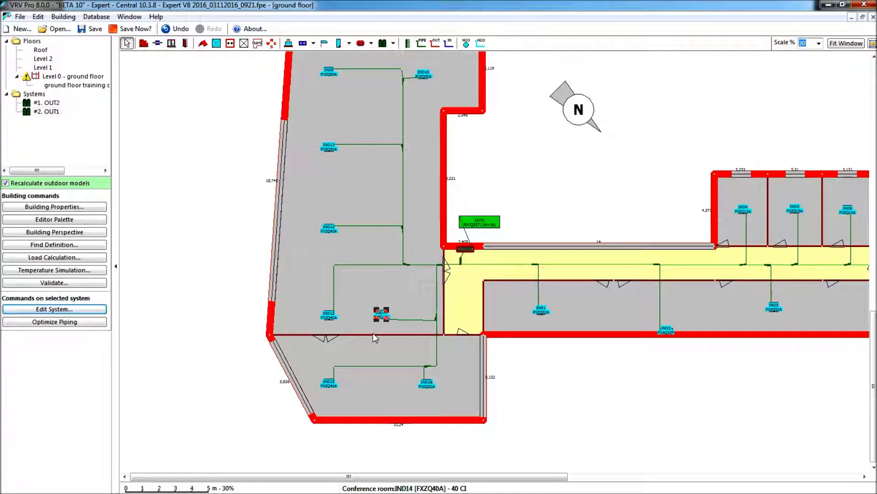
{"action": "left_click", "coordinate": [49, 284]}
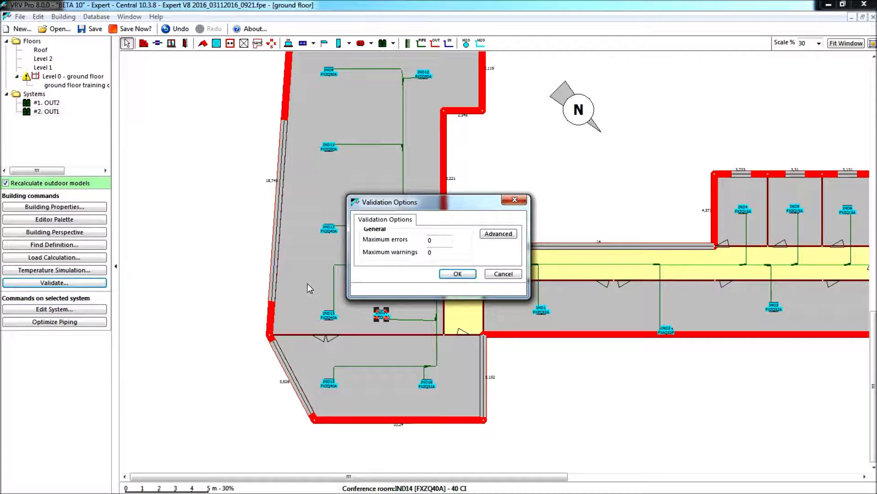
Step: Run validation with default limits and move the error list showing IND2's drain-pump warning
{"action": "left_click", "coordinate": [457, 274]}
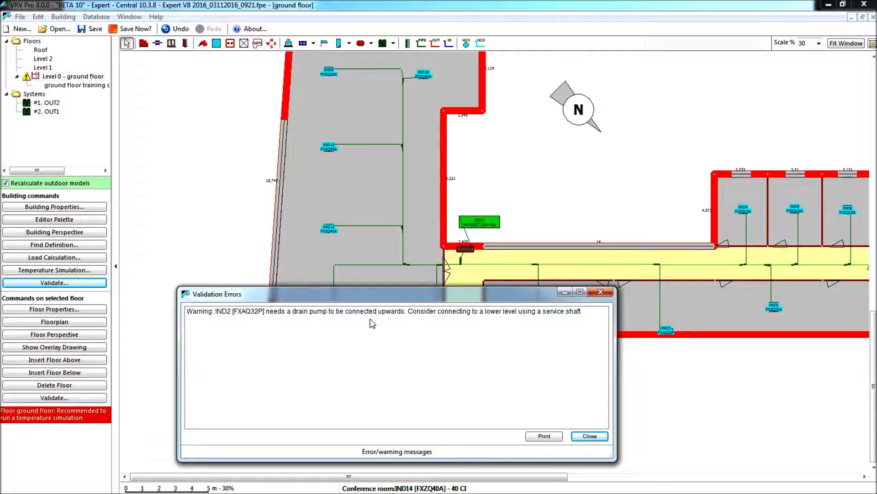
{"action": "left_click_drag", "start_coordinate": [381, 293], "coordinate": [278, 72]}
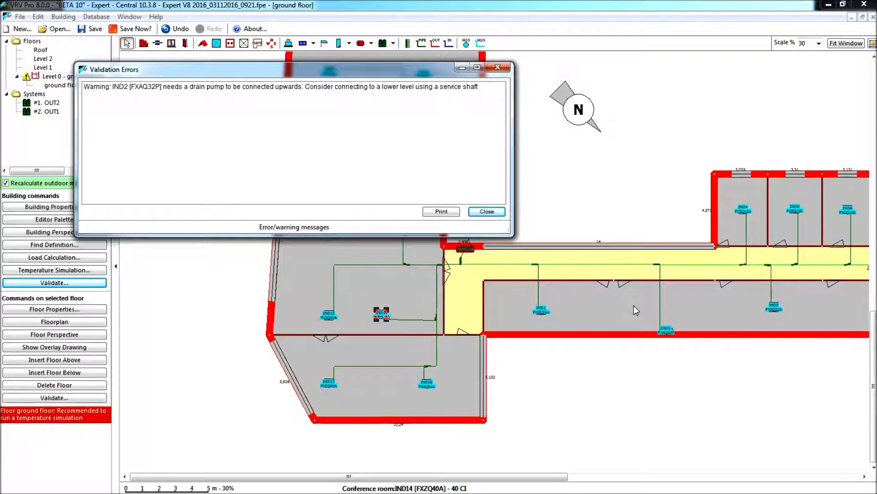
Step: Close the Validation Errors list and read the pipe lengths feeding IND1 and IND2
{"action": "left_click", "coordinate": [488, 215]}
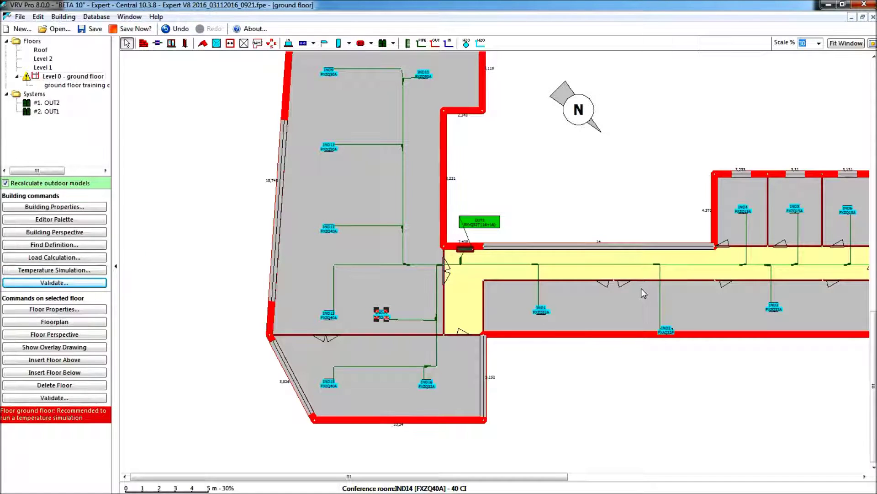
{"action": "left_click", "coordinate": [538, 289]}
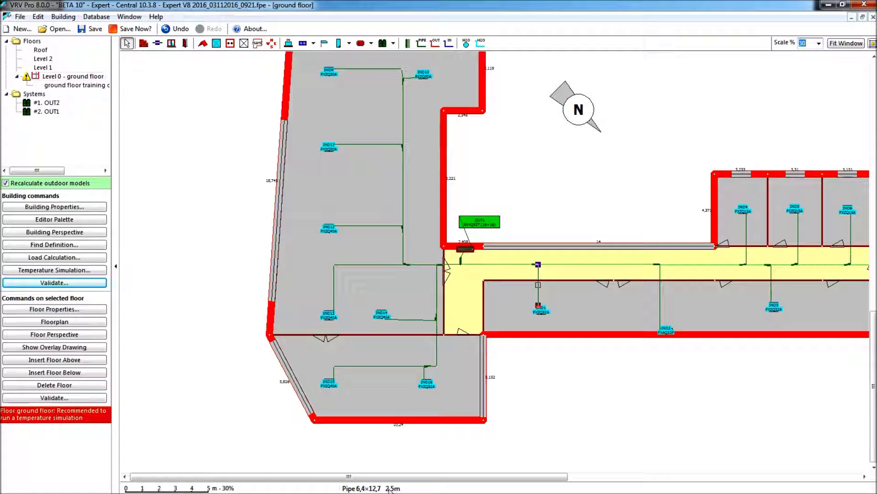
{"action": "left_click", "coordinate": [661, 301]}
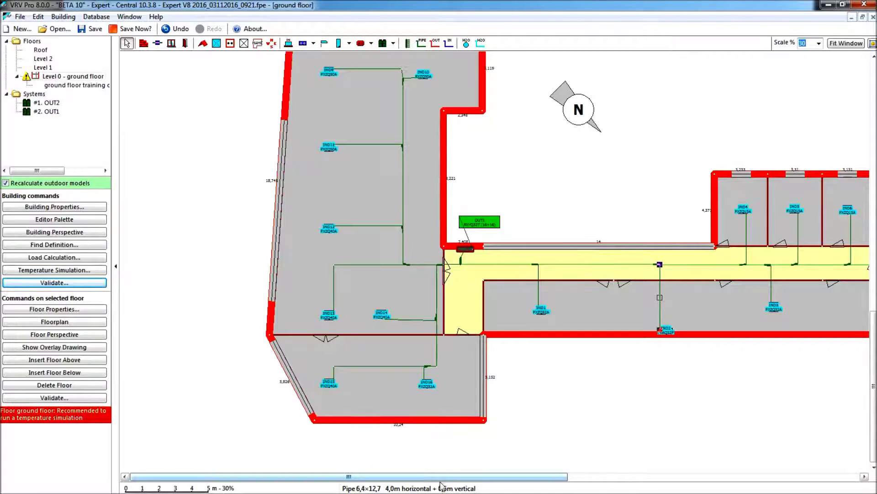
Step: Switch IND2 to the VRV FXLQ - Floor standing 20-63 family and recheck its pipe length
{"action": "double_click", "coordinate": [667, 330]}
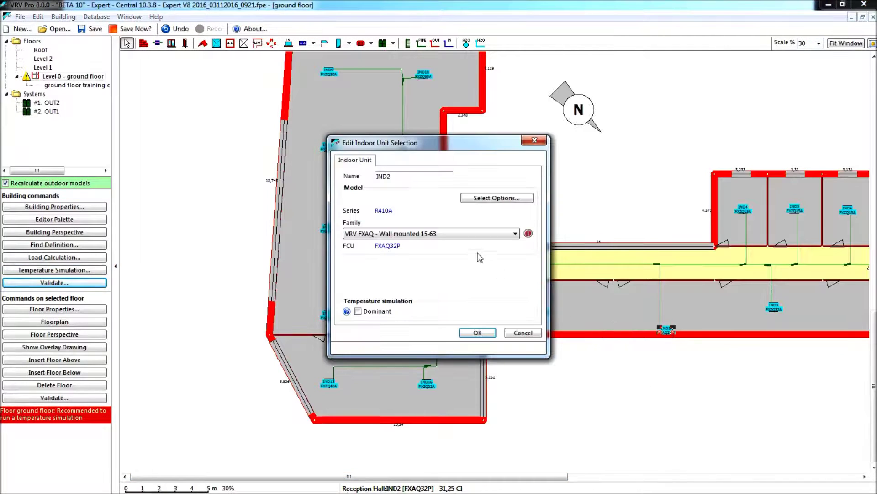
{"action": "left_click", "coordinate": [515, 233]}
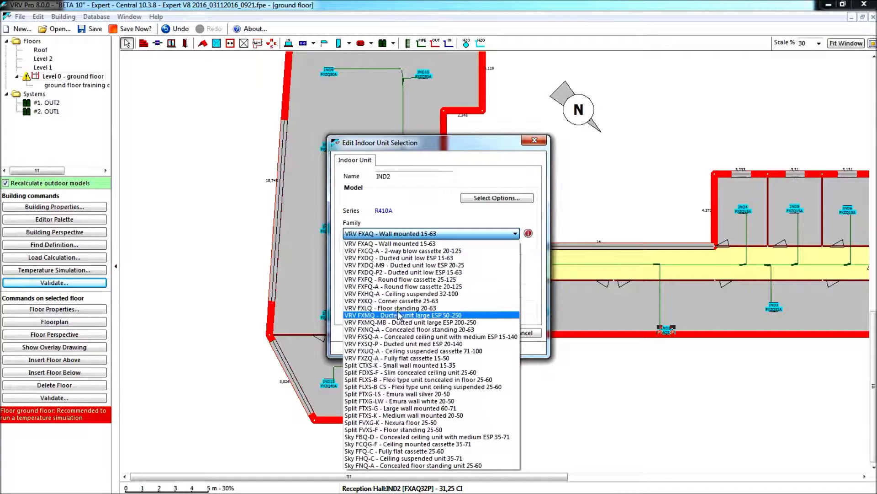
{"action": "left_click", "coordinate": [396, 308]}
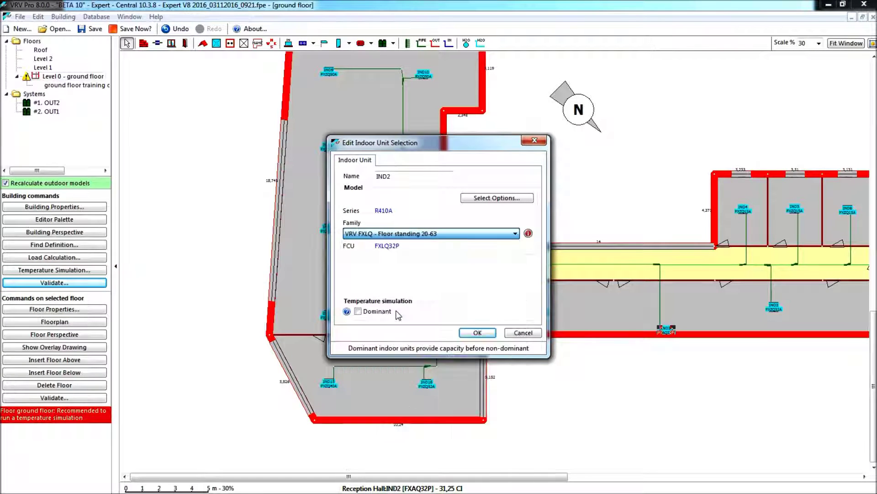
{"action": "left_click", "coordinate": [478, 333]}
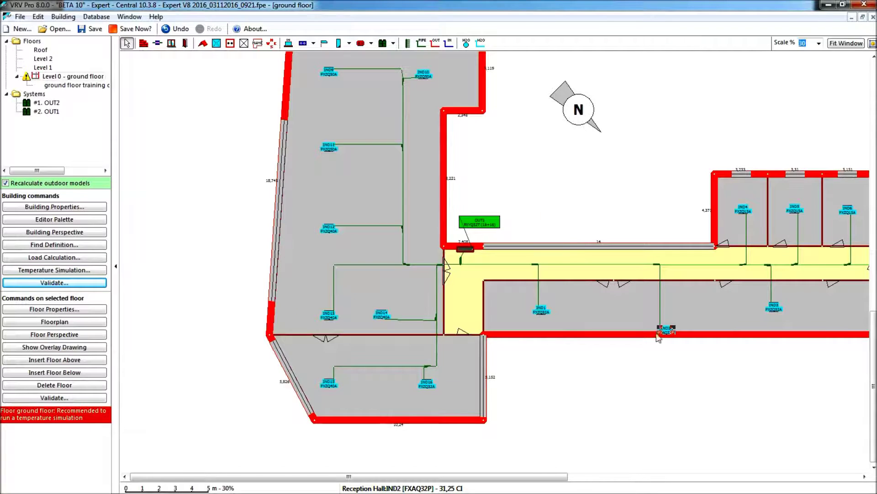
{"action": "left_click", "coordinate": [659, 300]}
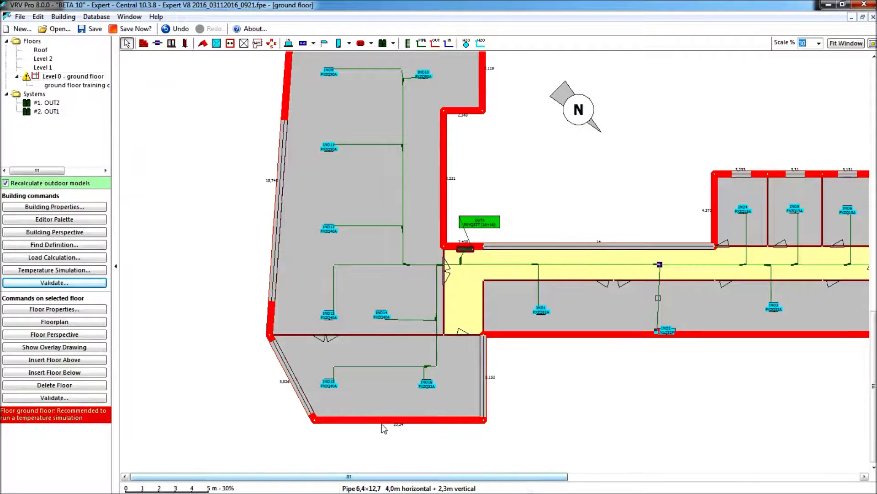
{"action": "left_click", "coordinate": [56, 283]}
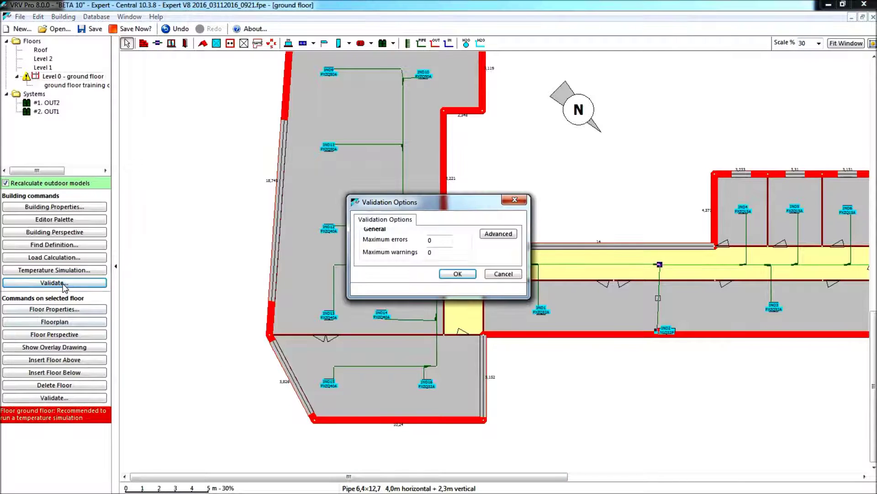
Step: Rerun validation, close the IND2 drain-pump warning, and open Optimize Piping for OUT1
{"action": "left_click", "coordinate": [457, 274]}
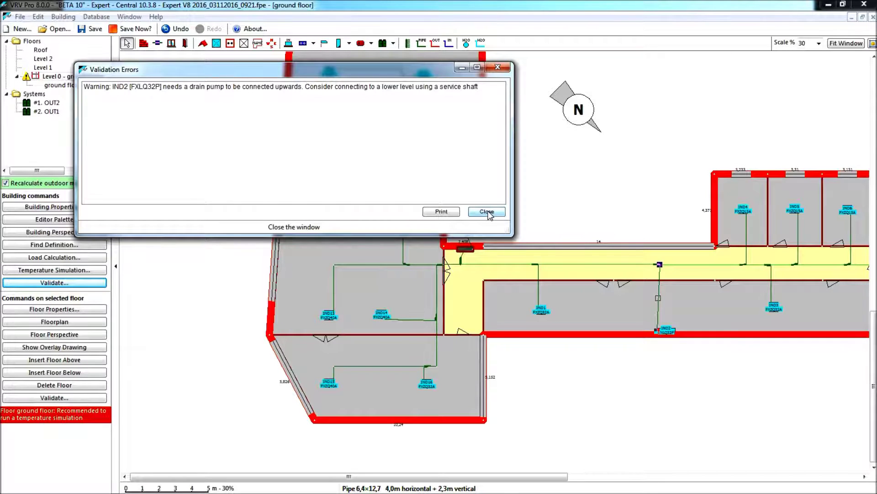
{"action": "left_click", "coordinate": [487, 211]}
{"action": "left_click", "coordinate": [479, 224]}
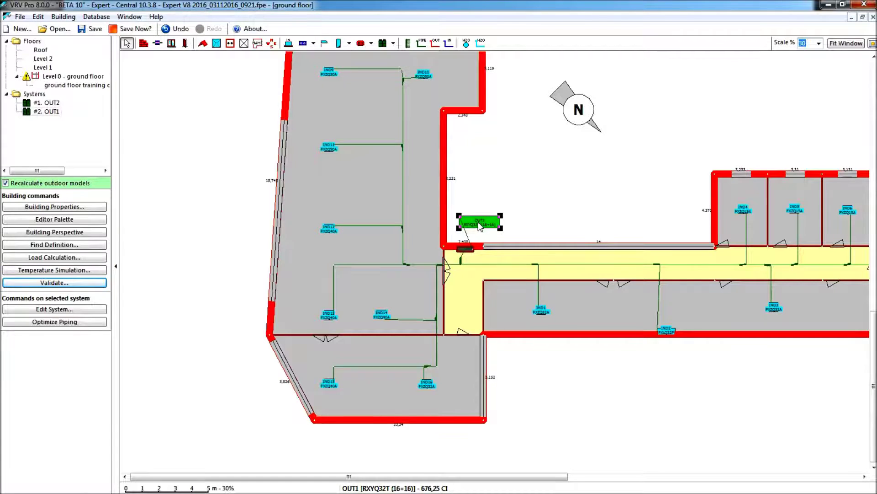
{"action": "left_click", "coordinate": [51, 322]}
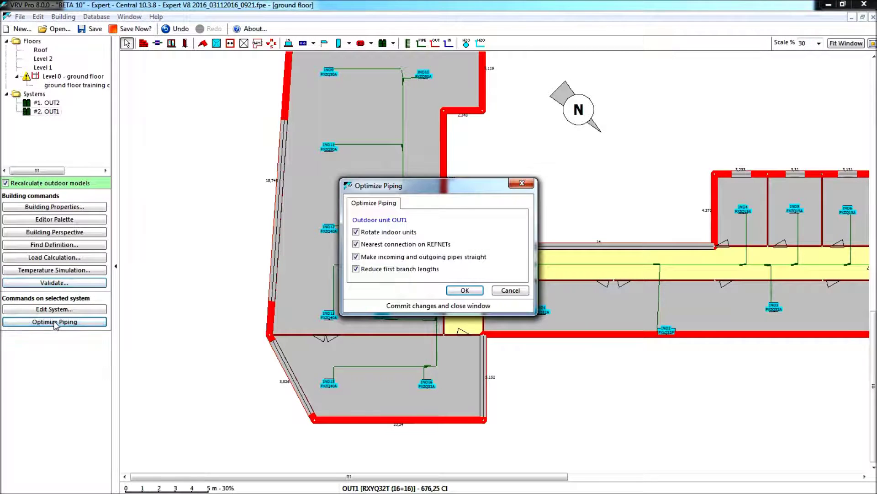
Step: Apply piping optimisation to OUT1 and make the diagonal pipe near IND13 run vertically
{"action": "left_click", "coordinate": [463, 291]}
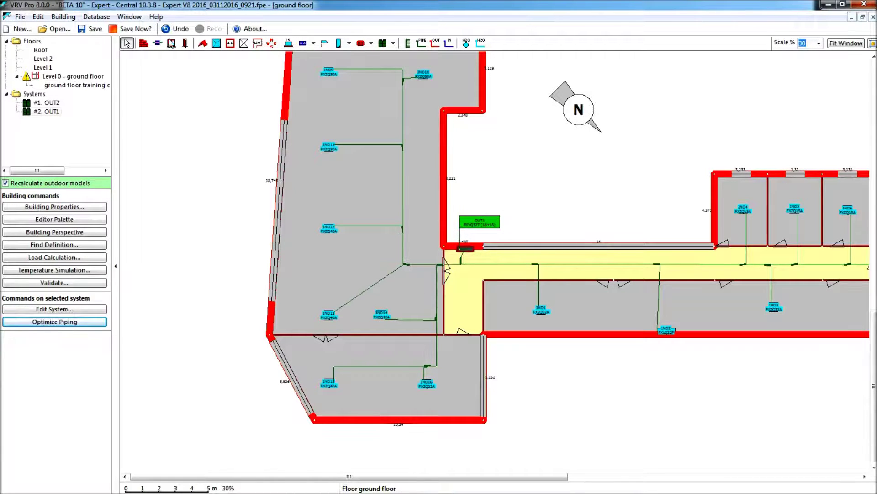
{"action": "left_click", "coordinate": [157, 45]}
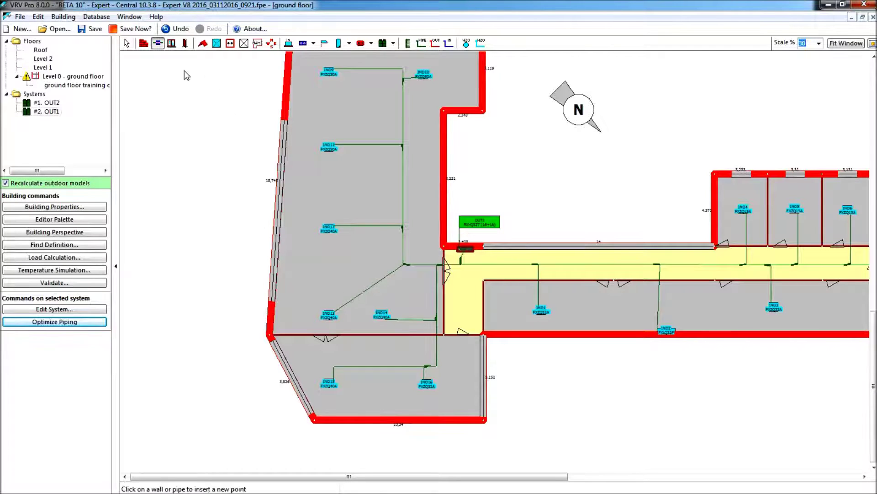
{"action": "left_click", "coordinate": [128, 44]}
{"action": "right_click", "coordinate": [382, 277]}
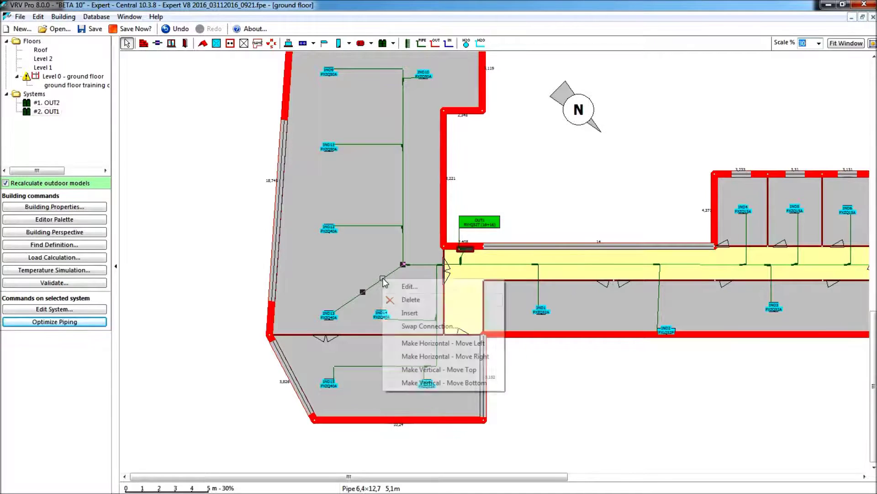
{"action": "left_click", "coordinate": [439, 342]}
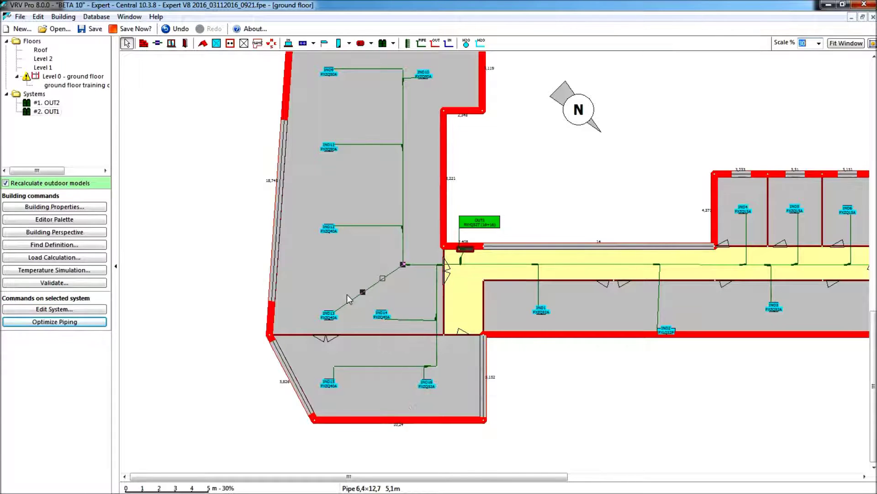
{"action": "right_click", "coordinate": [346, 295]}
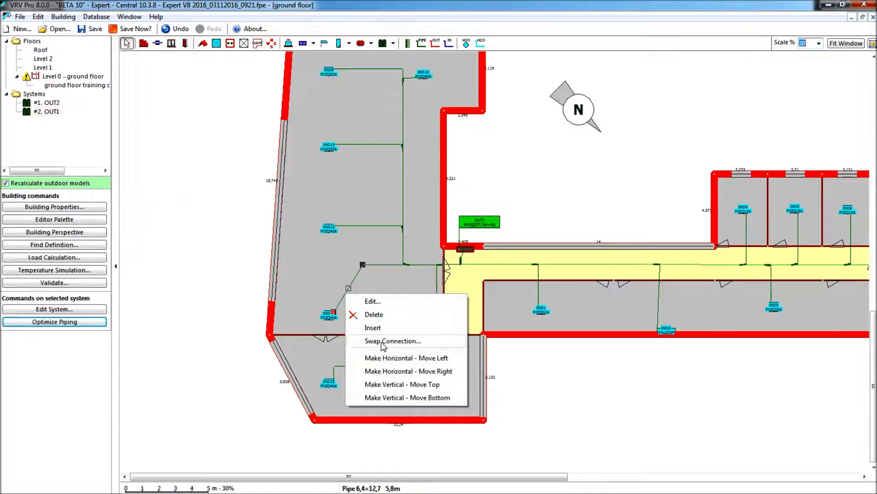
{"action": "left_click", "coordinate": [411, 398]}
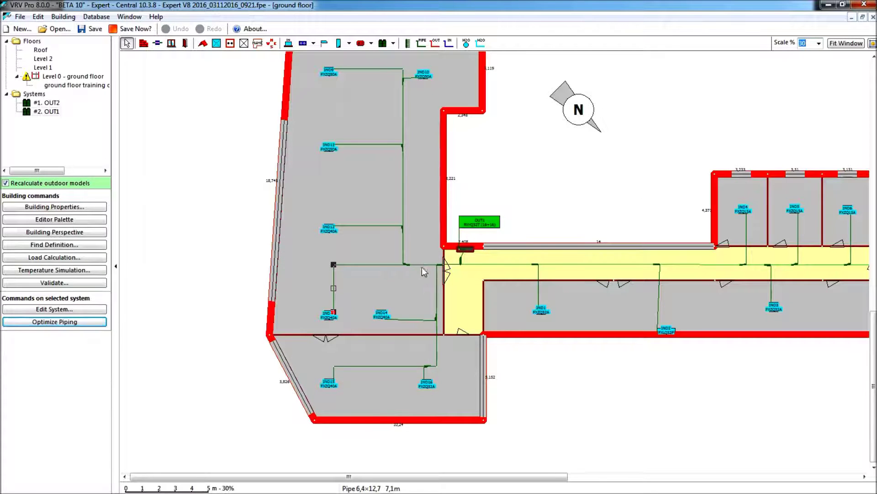
Step: Zoom in on the IND12 branch refnet joint, swap its connections, then flip it
{"action": "scroll", "coordinate": [411, 264], "scroll_direction": "up", "scroll_amount": 3}
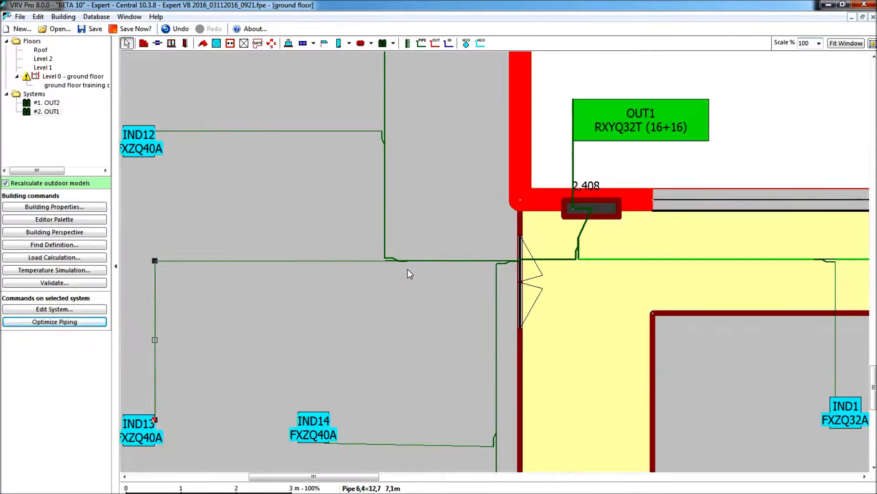
{"action": "left_click", "coordinate": [382, 138]}
{"action": "right_click", "coordinate": [383, 142]}
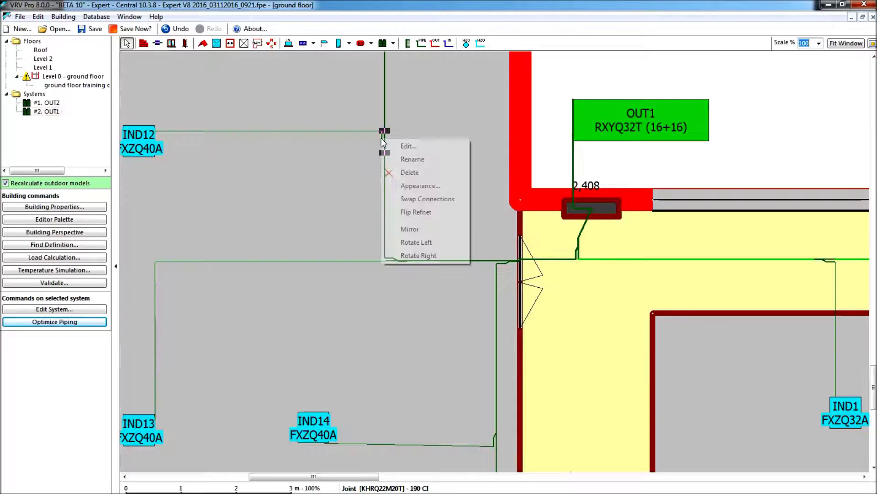
{"action": "left_click", "coordinate": [422, 199]}
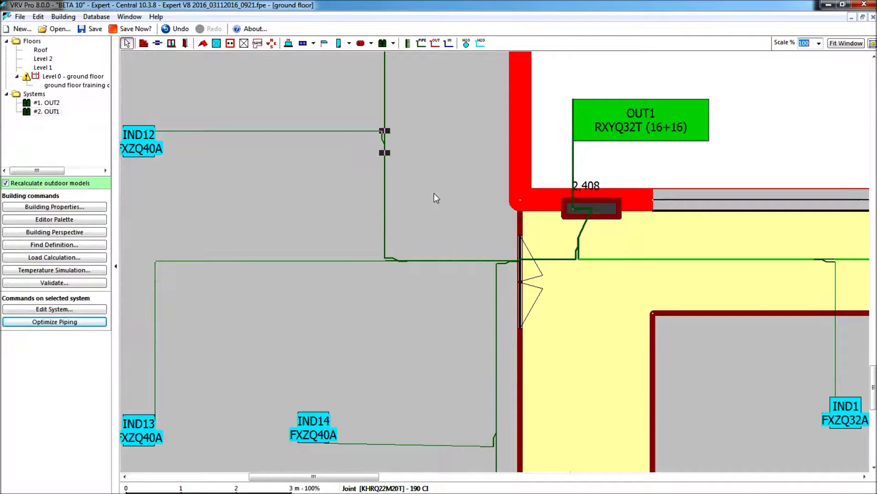
{"action": "left_click", "coordinate": [442, 205]}
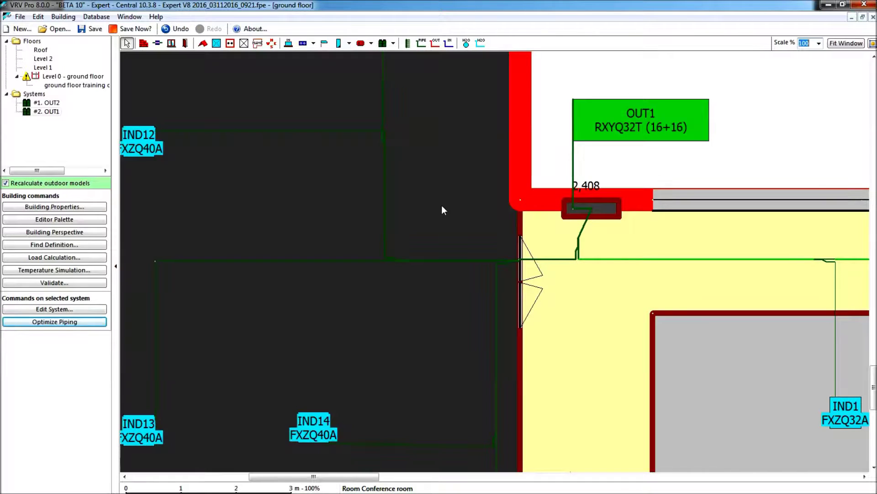
{"action": "left_click", "coordinate": [383, 139]}
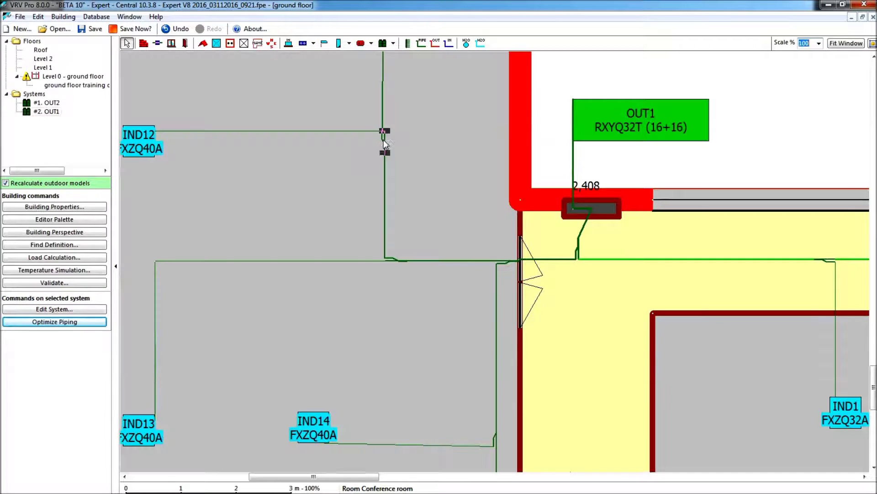
{"action": "right_click", "coordinate": [382, 139]}
{"action": "left_click", "coordinate": [419, 213]}
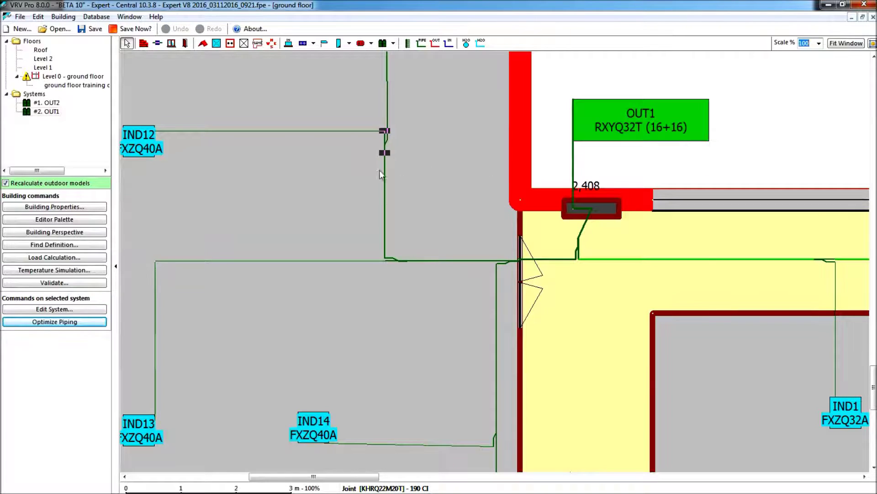
Step: Retry Swap Connections on the joint, undo it, and choose Flip Refnet instead
{"action": "right_click", "coordinate": [386, 142]}
{"action": "left_click", "coordinate": [419, 200]}
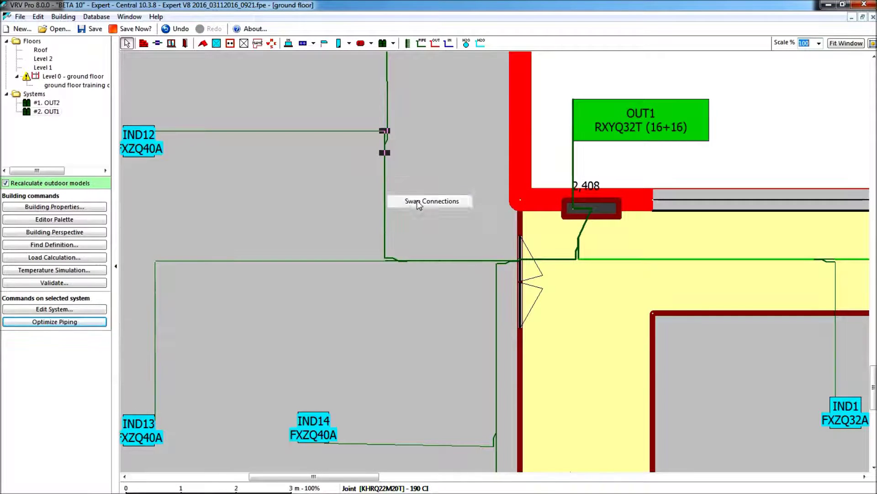
{"action": "key", "text": "ctrl+z"}
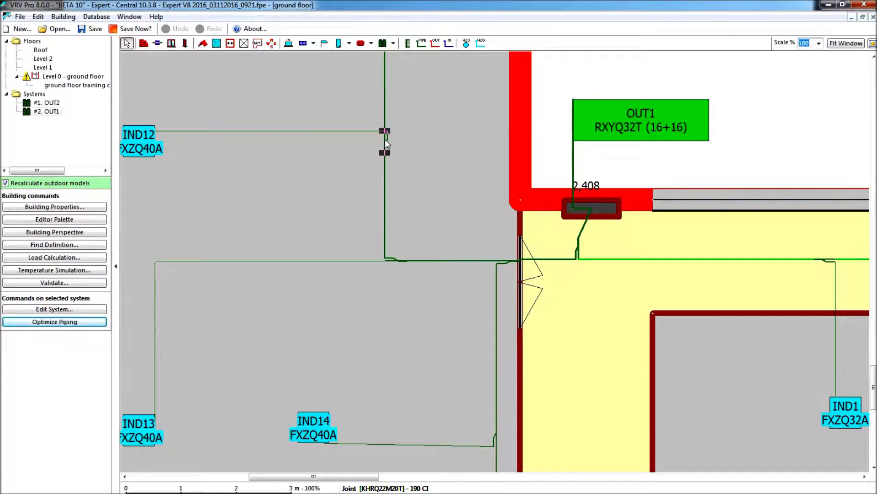
{"action": "right_click", "coordinate": [386, 143]}
{"action": "left_click", "coordinate": [434, 209]}
{"action": "scroll", "coordinate": [655, 295], "scroll_direction": "down", "scroll_amount": 5}
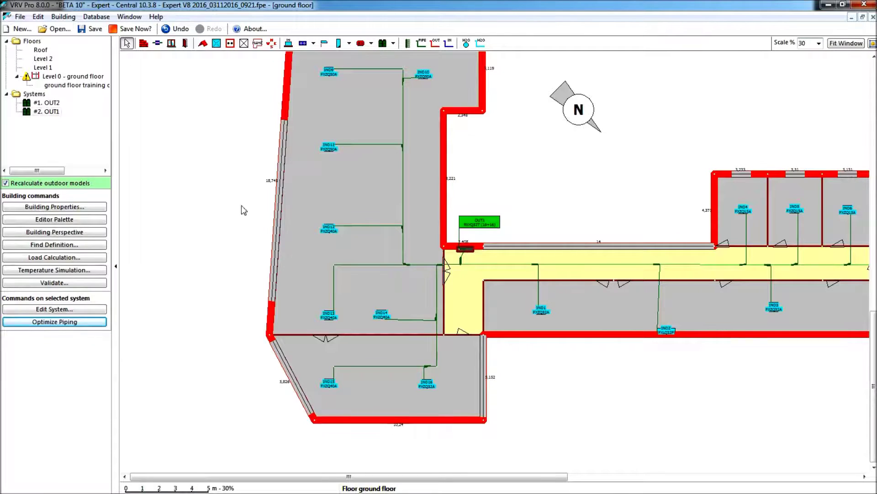
Step: Make the corridor branch pipe vertical (Move Top) and delete outdoor unit OUT2
{"action": "right_click", "coordinate": [658, 303]}
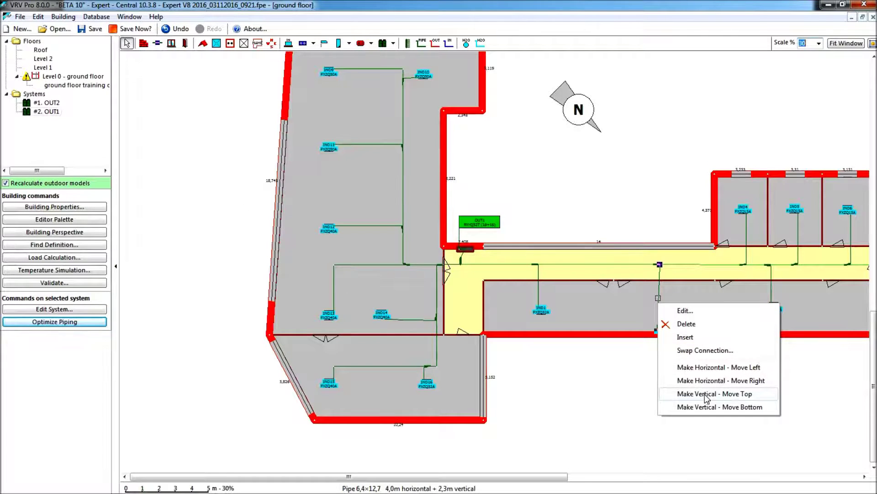
{"action": "left_click", "coordinate": [706, 394]}
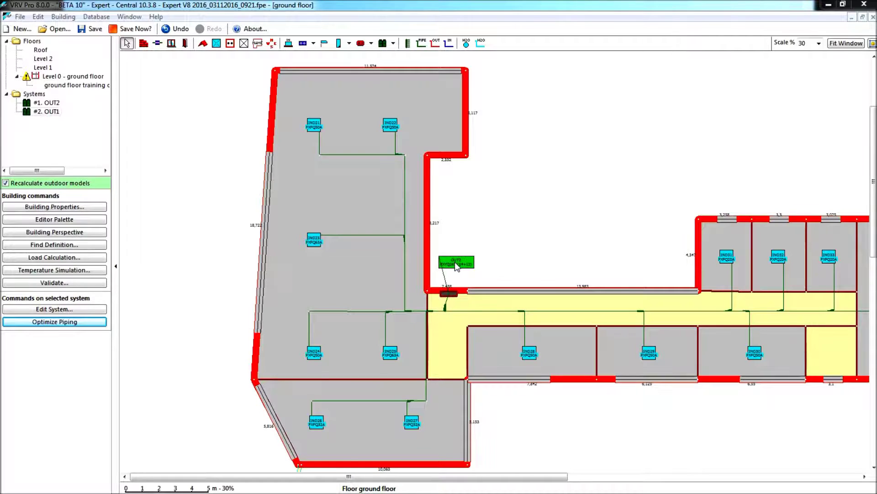
{"action": "left_click", "coordinate": [127, 43]}
{"action": "right_click", "coordinate": [466, 268]}
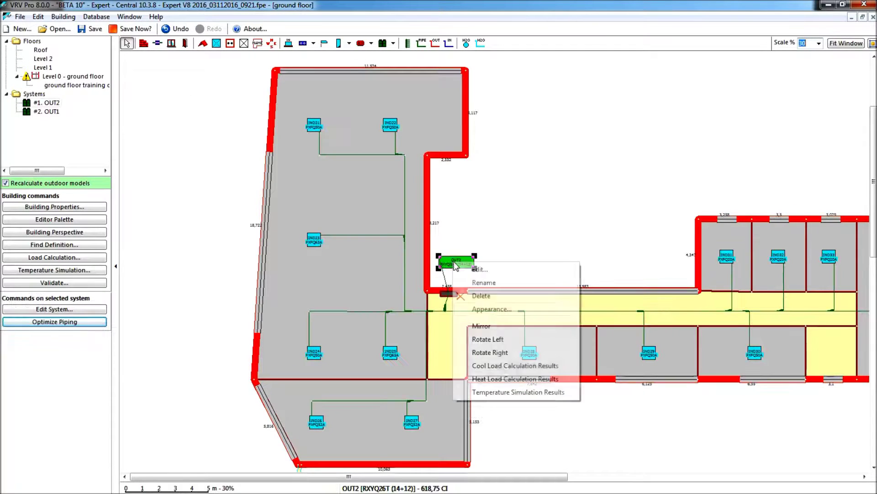
{"action": "left_click", "coordinate": [495, 298]}
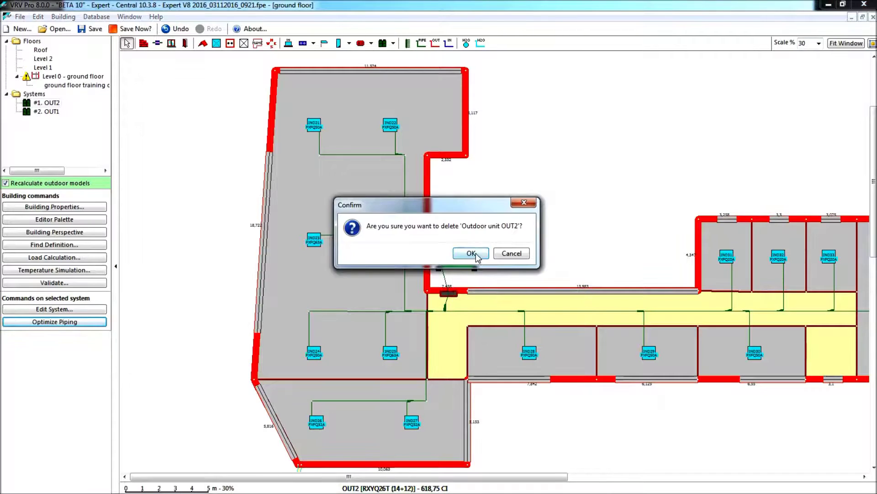
{"action": "left_click", "coordinate": [510, 253]}
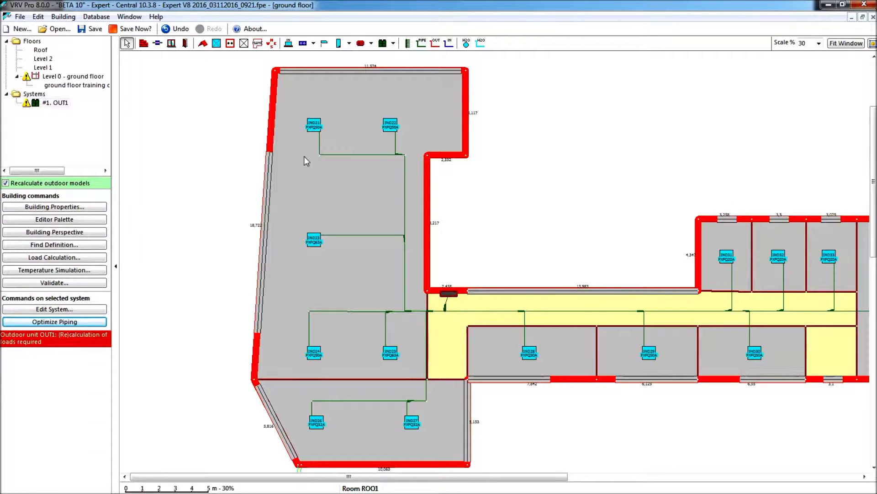
Step: Create Level 1 named '1st' as a copy of Level 0 - ground floor
{"action": "double_click", "coordinate": [44, 67]}
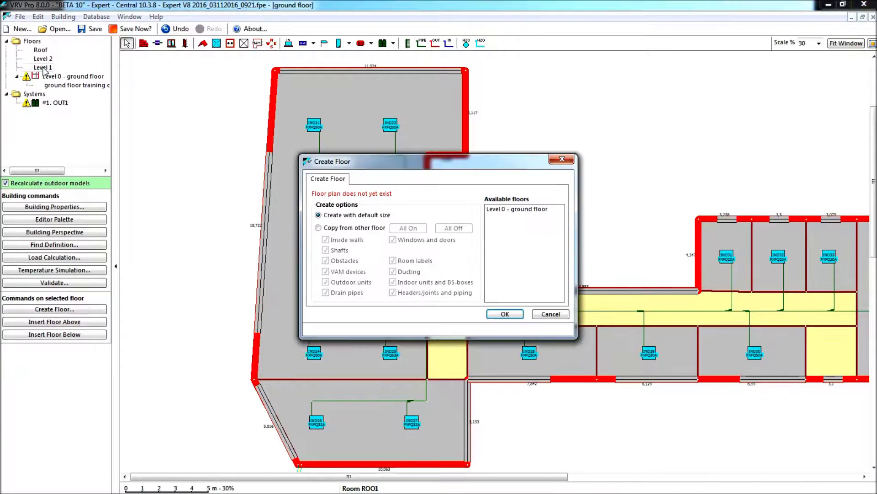
{"action": "left_click", "coordinate": [345, 228]}
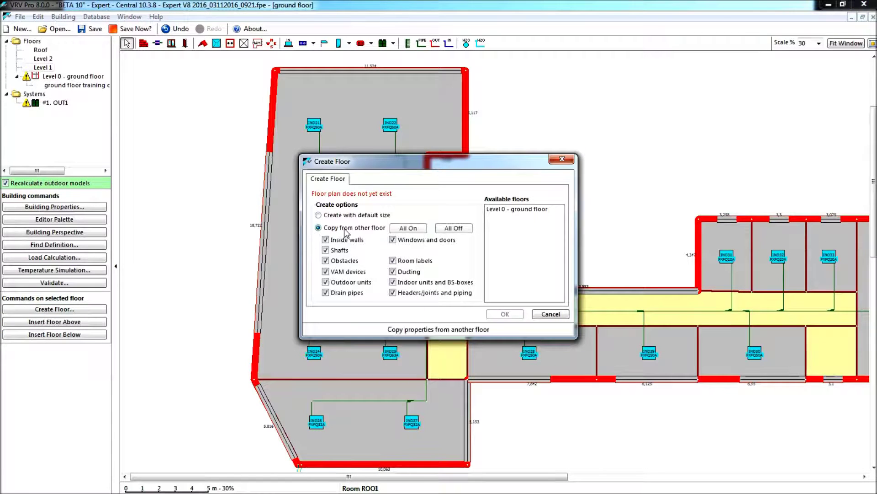
{"action": "left_click", "coordinate": [512, 210]}
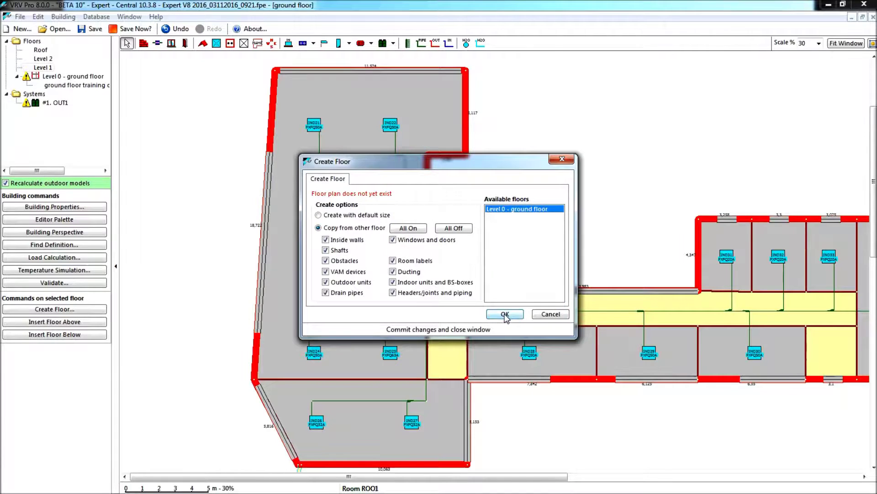
{"action": "left_click", "coordinate": [505, 315]}
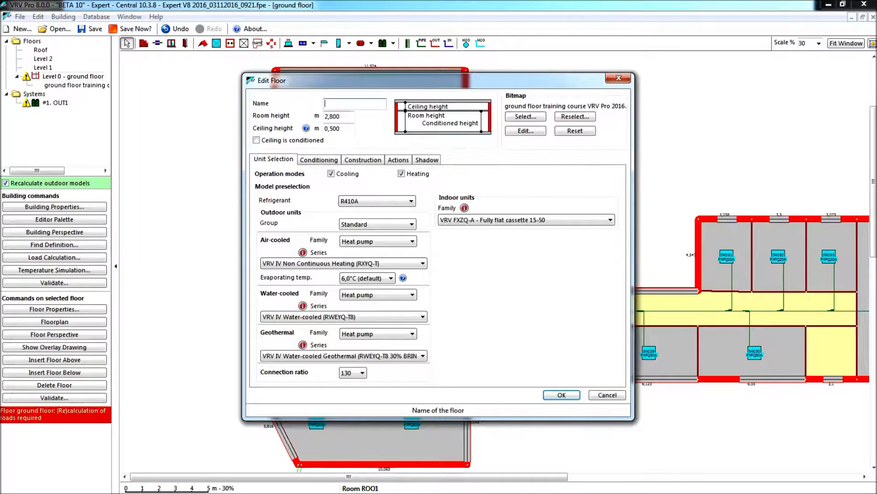
{"action": "type", "text": "1st"}
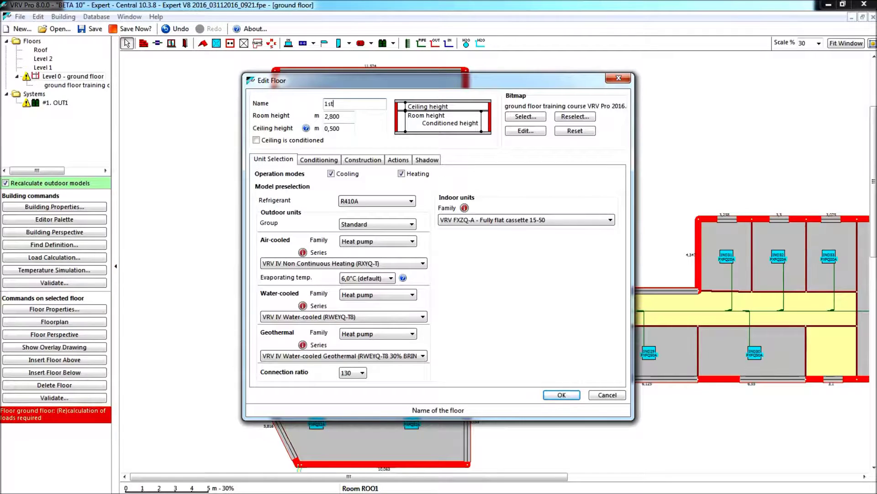
{"action": "left_click", "coordinate": [567, 395]}
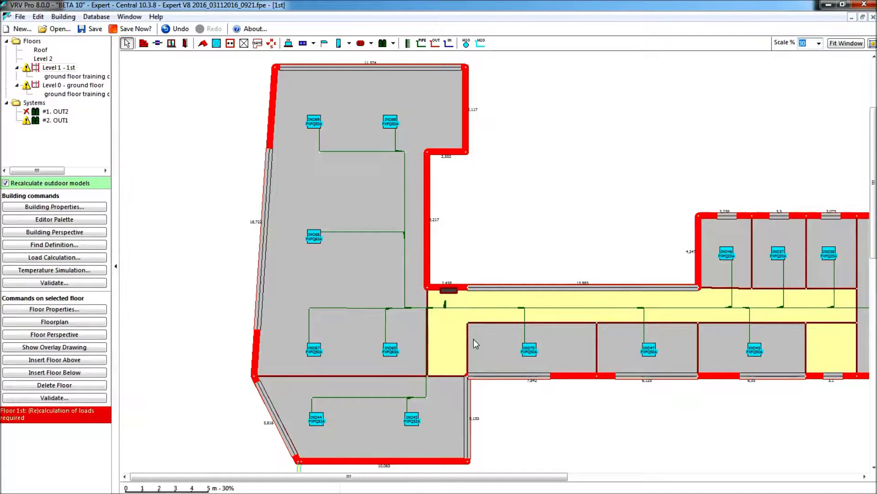
{"action": "left_click", "coordinate": [422, 45]}
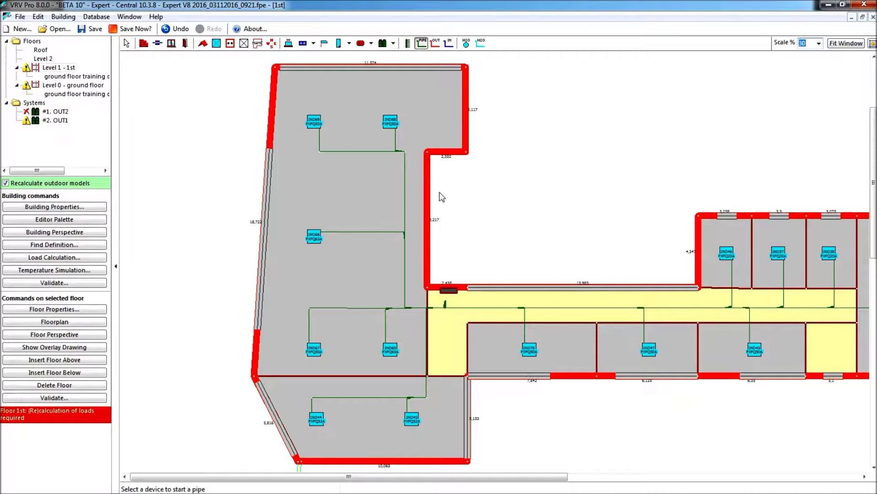
{"action": "left_click", "coordinate": [445, 303]}
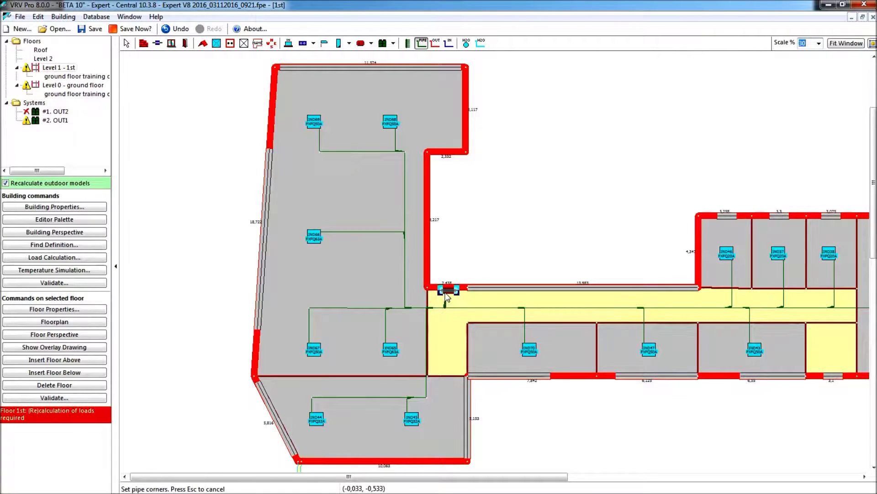
{"action": "key", "text": "Escape"}
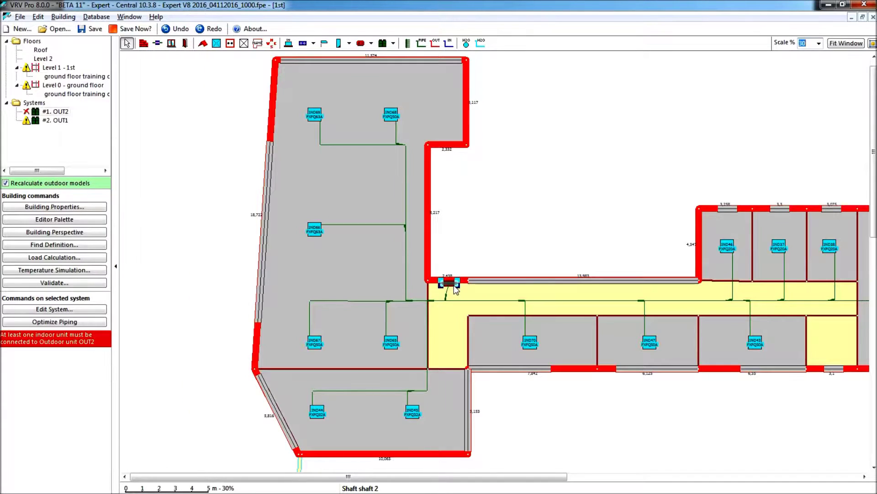
{"action": "scroll", "coordinate": [456, 289], "scroll_direction": "up", "scroll_amount": 5}
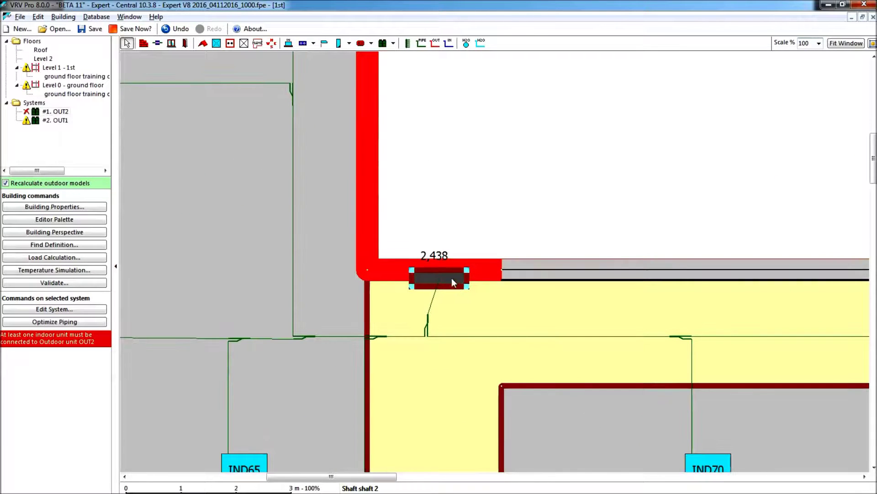
{"action": "left_click", "coordinate": [158, 44]}
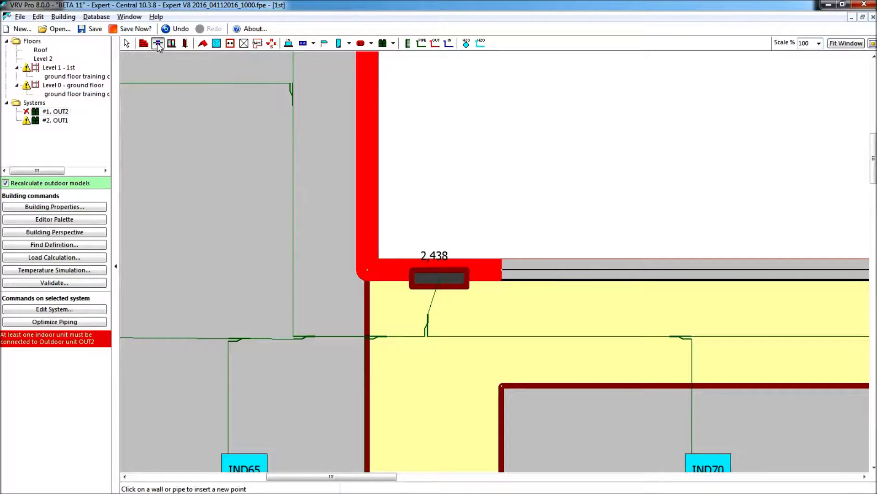
{"action": "left_click", "coordinate": [432, 309]}
Step: Draw a first-floor pipe from the shaft with ground-floor joint JNT0 as its source
{"action": "left_click", "coordinate": [421, 44]}
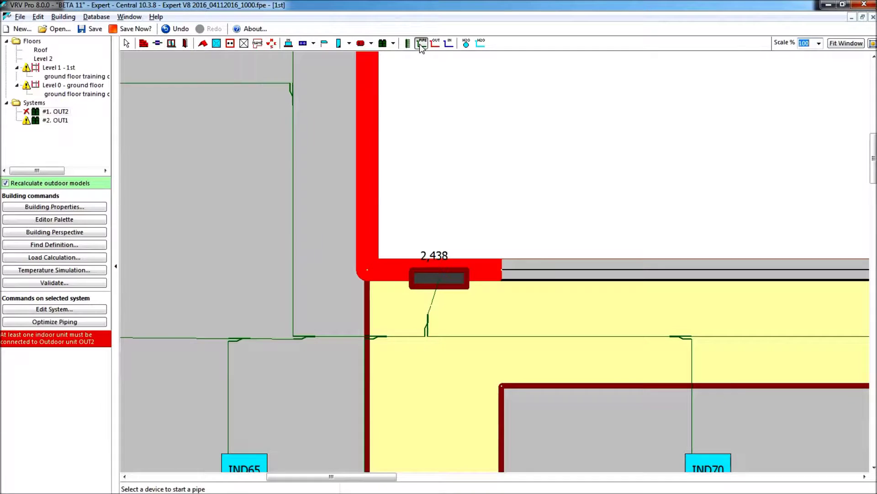
{"action": "left_click", "coordinate": [455, 278]}
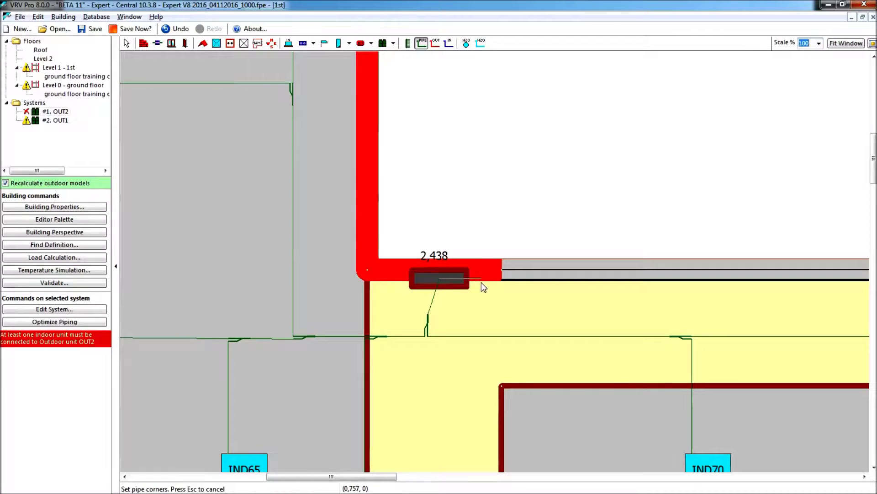
{"action": "left_click", "coordinate": [482, 286]}
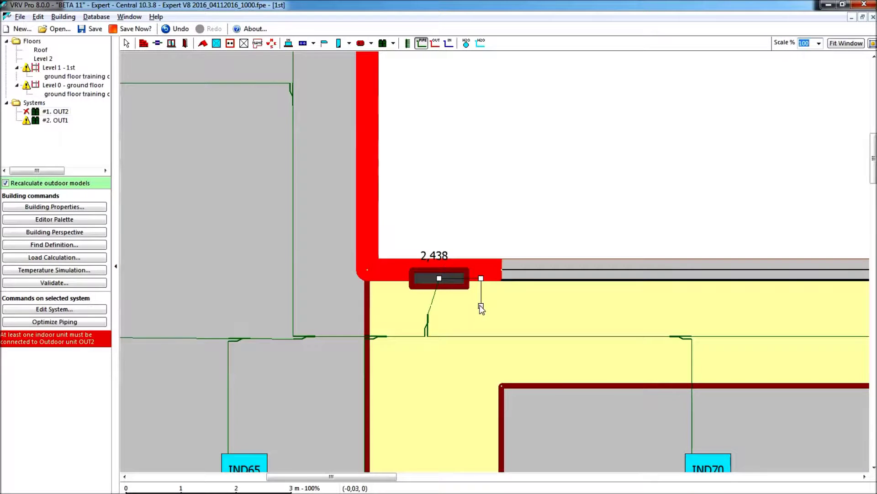
{"action": "left_click", "coordinate": [481, 306]}
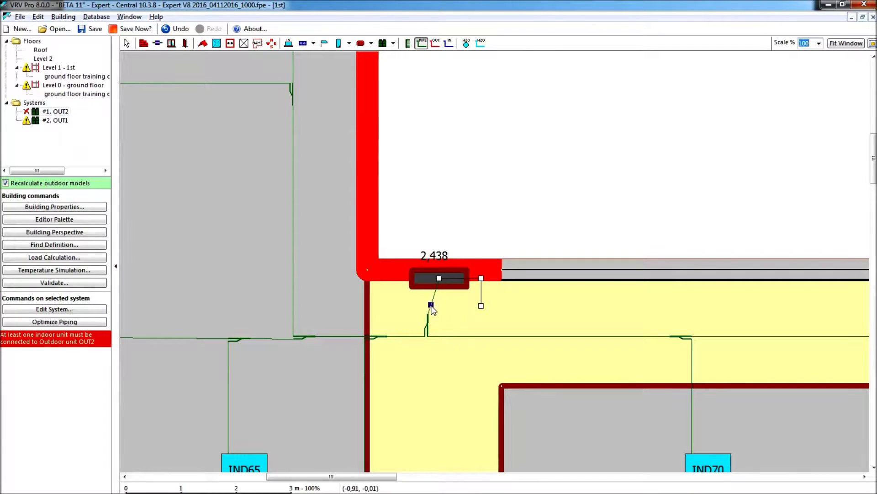
{"action": "left_click", "coordinate": [431, 306]}
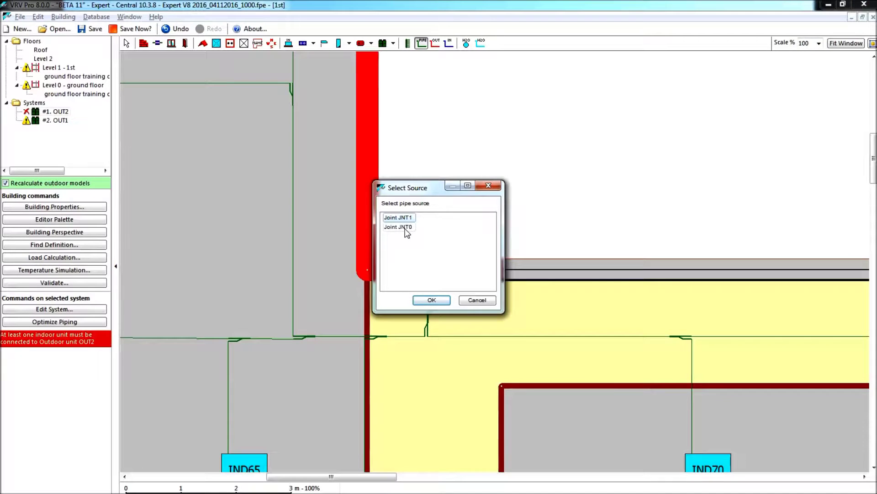
{"action": "left_click", "coordinate": [405, 227]}
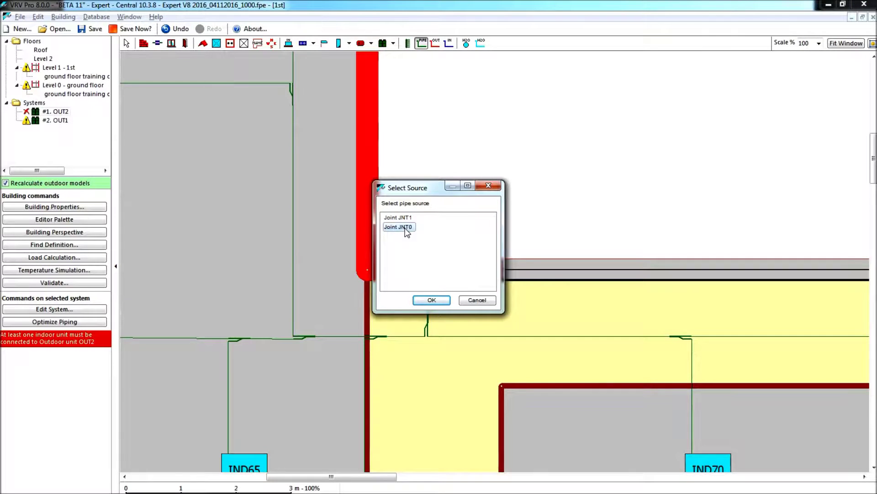
{"action": "left_click", "coordinate": [441, 301]}
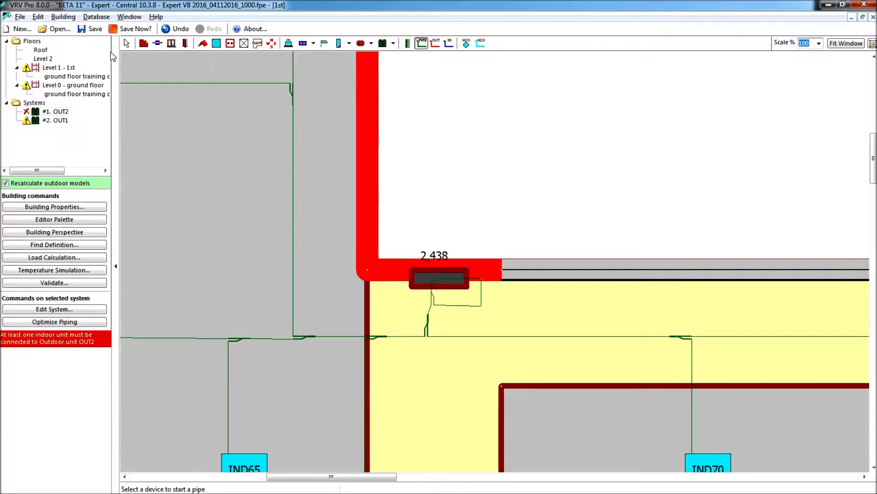
Step: Rename the new joint from JOI69 to 'JNT 0_1'
{"action": "left_click", "coordinate": [127, 44]}
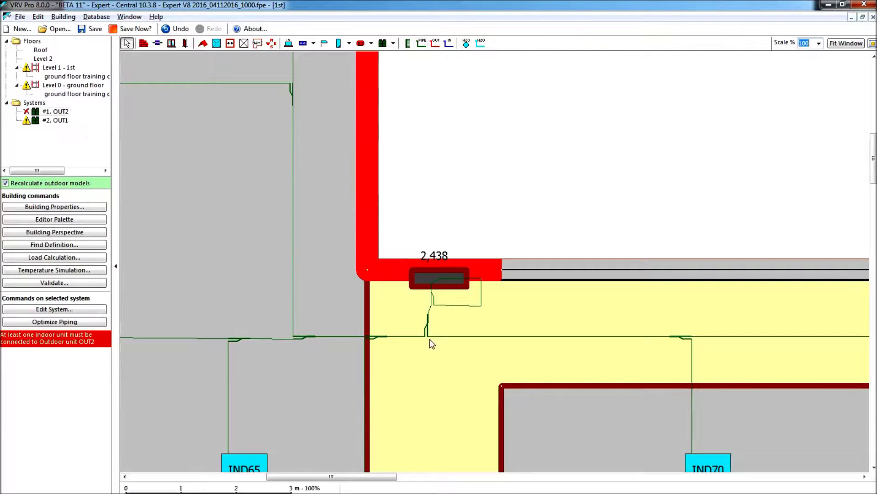
{"action": "double_click", "coordinate": [433, 299]}
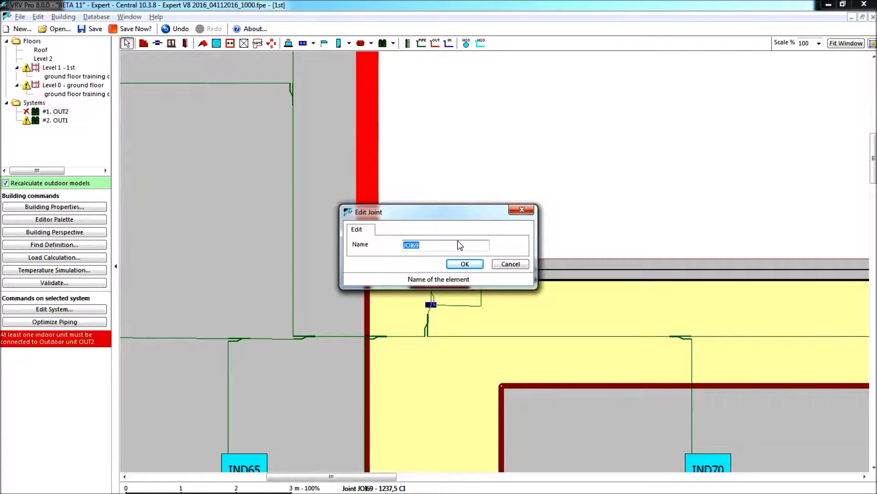
{"action": "type", "text": "JNT 0_1"}
{"action": "left_click", "coordinate": [465, 265]}
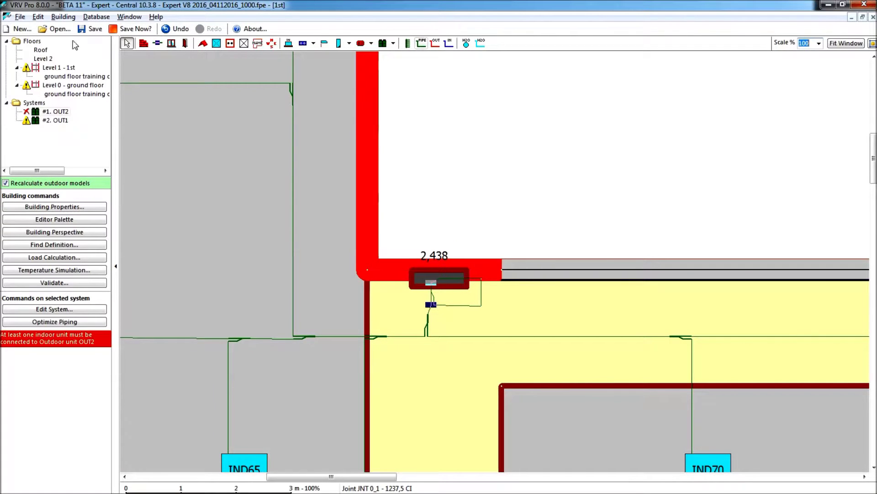
Step: Make the new pipe horizontal (Move Right) and place outdoor unit OUT3 above the shaft
{"action": "right_click", "coordinate": [467, 305]}
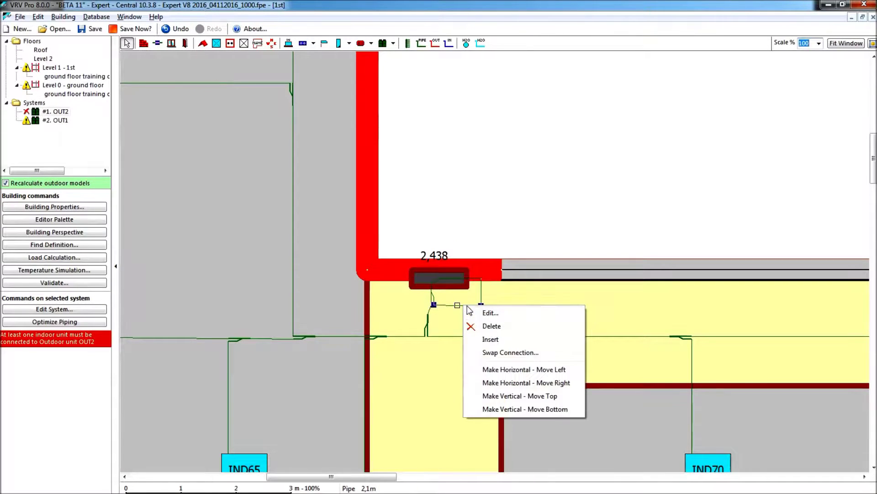
{"action": "left_click", "coordinate": [527, 382]}
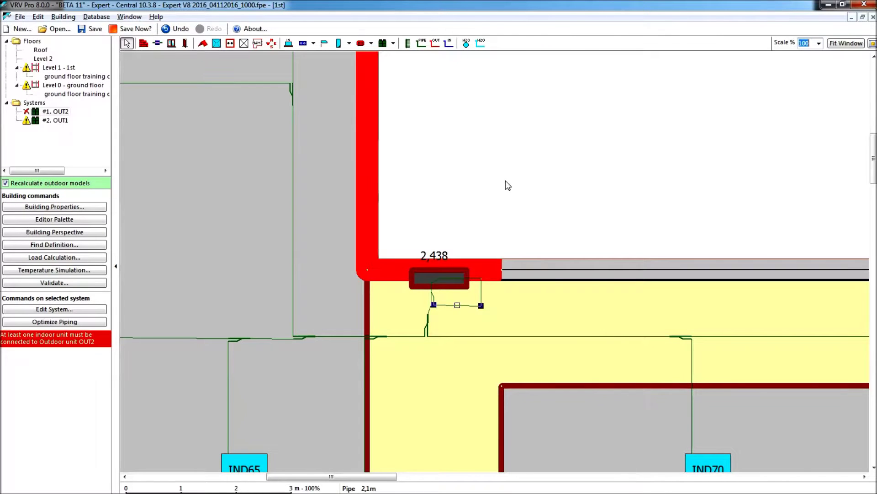
{"action": "left_click", "coordinate": [383, 43]}
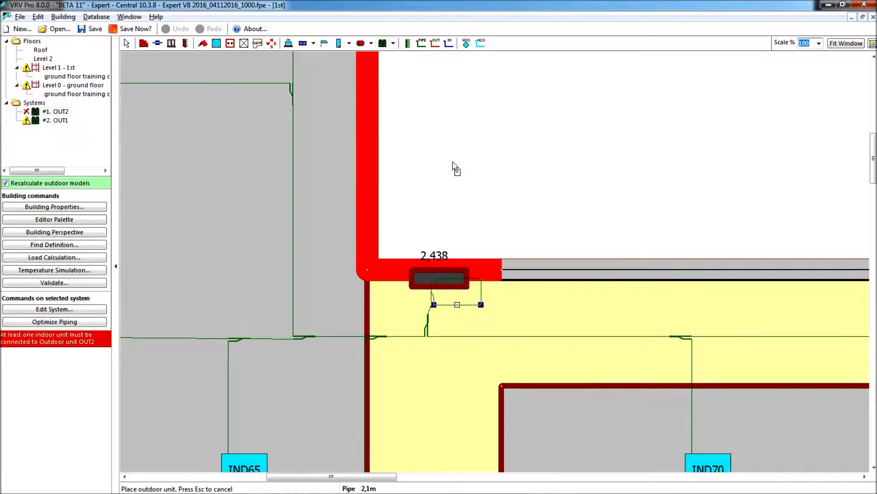
{"action": "left_click", "coordinate": [498, 151]}
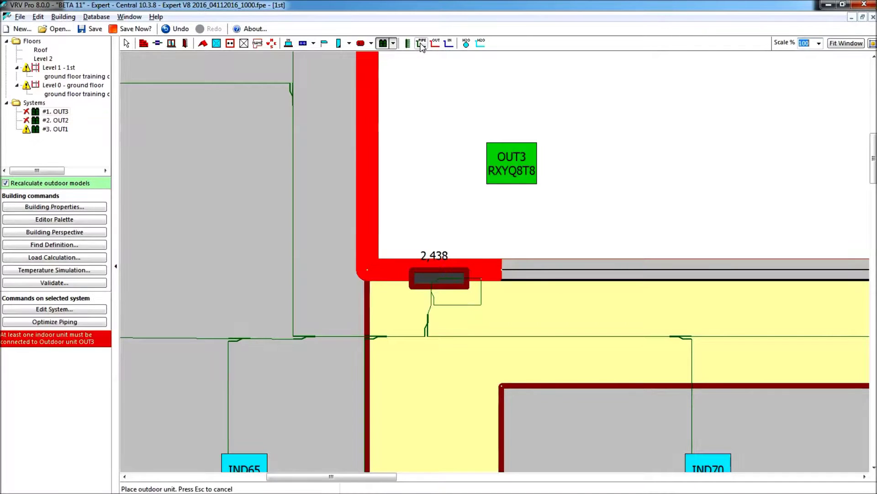
Step: Pipe OUT3 from the shaft with joint JNT 0_1 as its source
{"action": "left_click", "coordinate": [421, 44]}
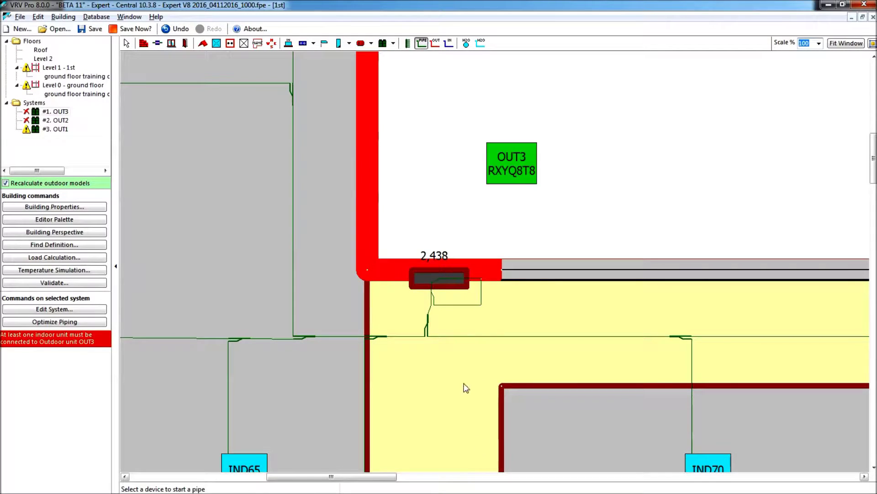
{"action": "left_click", "coordinate": [436, 281]}
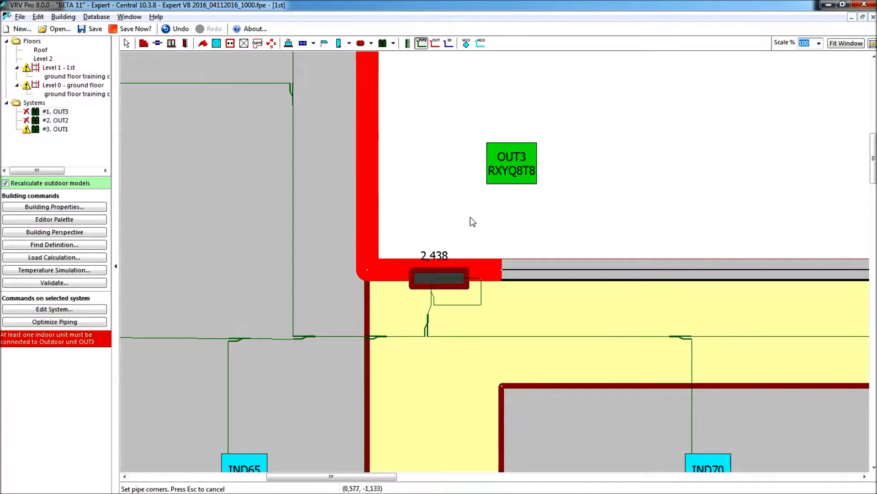
{"action": "left_click", "coordinate": [506, 174]}
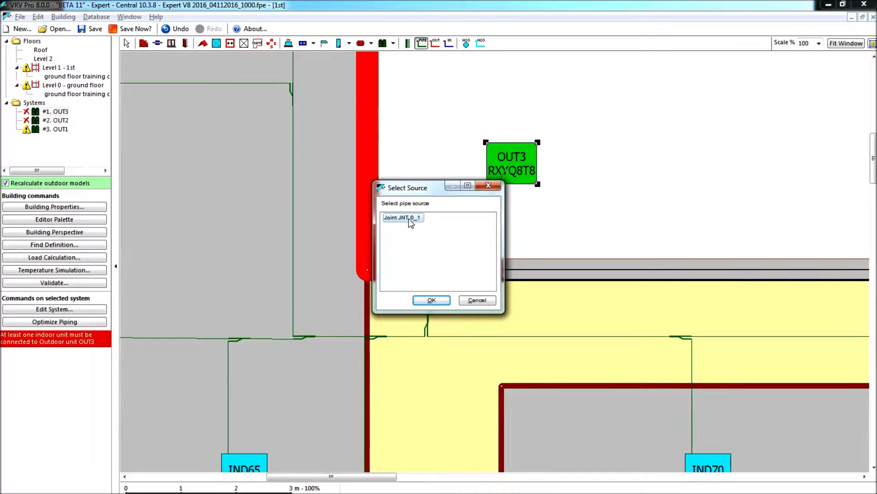
{"action": "left_click", "coordinate": [431, 300]}
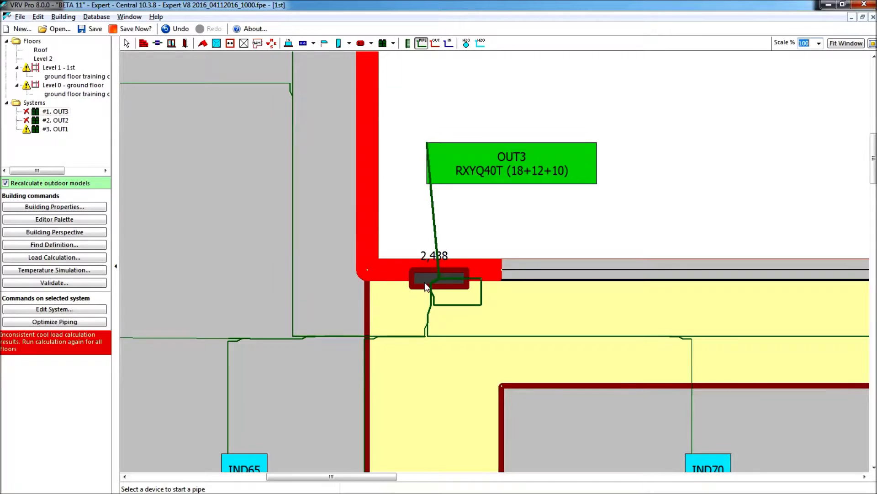
{"action": "left_click", "coordinate": [126, 43]}
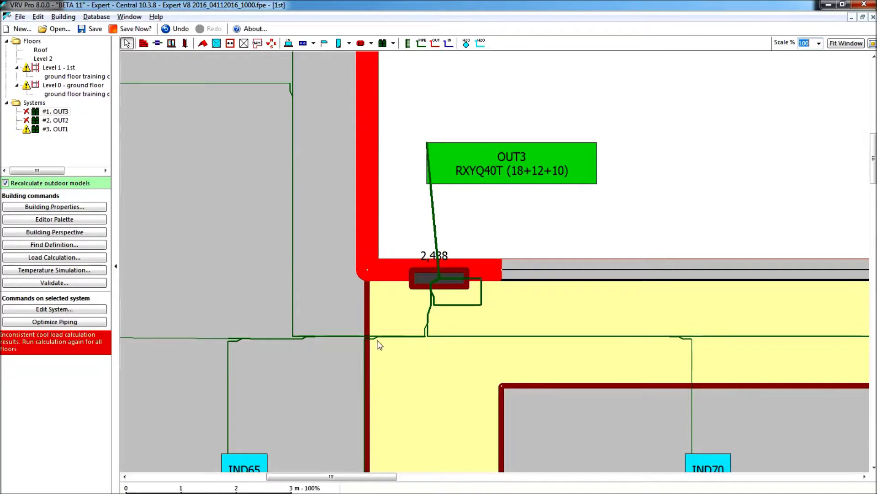
{"action": "double_click", "coordinate": [413, 281]}
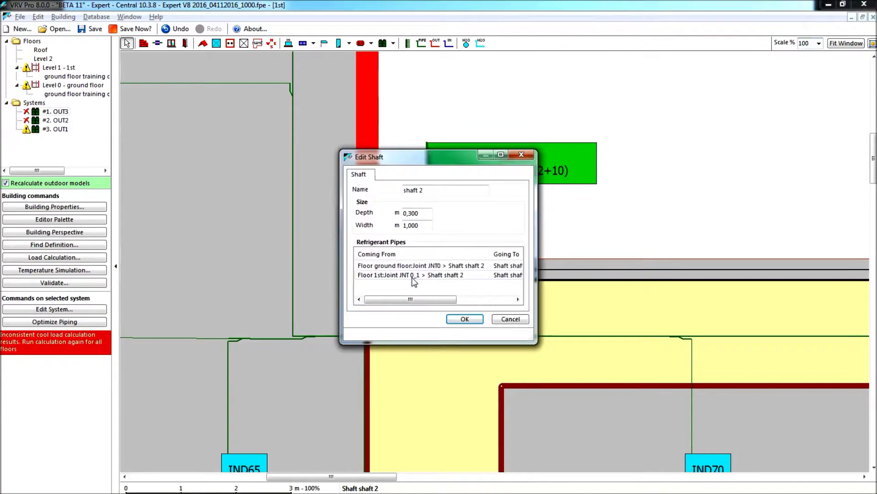
{"action": "left_click_drag", "start_coordinate": [526, 239], "coordinate": [721, 237]}
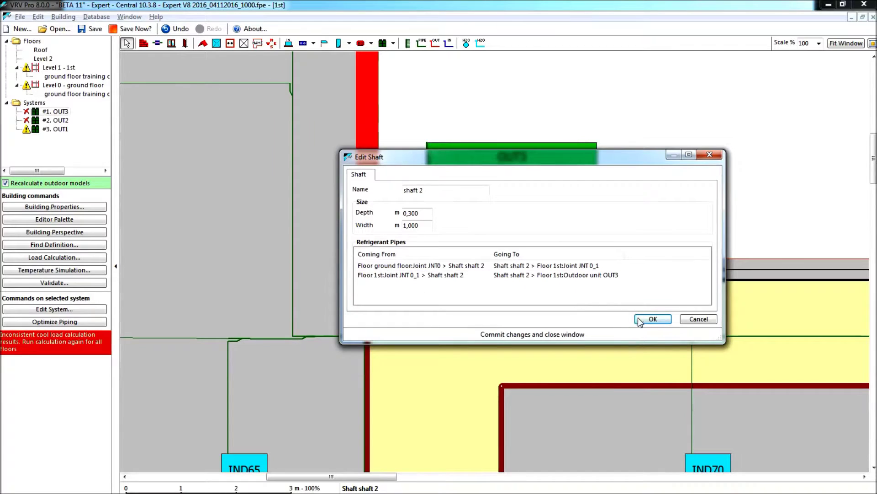
{"action": "left_click", "coordinate": [652, 319]}
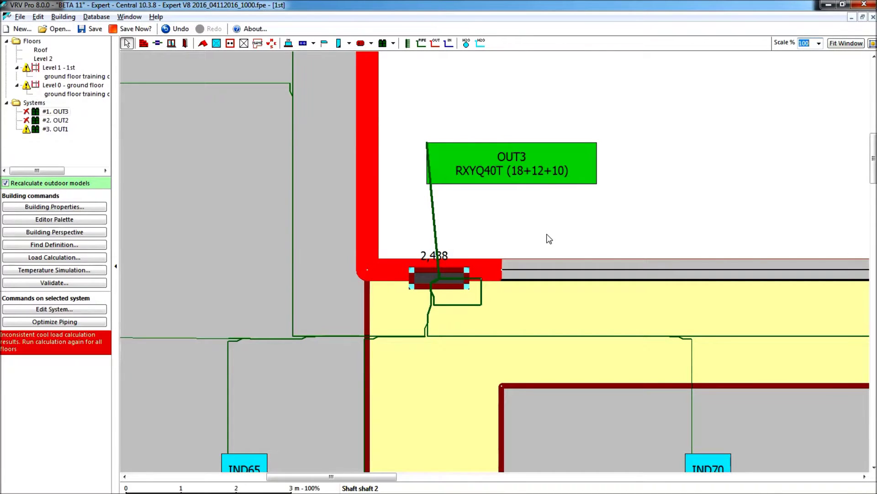
Step: Switch to Level 0 - ground floor and pan to outdoor unit OUT1 and its corridor
{"action": "scroll", "coordinate": [549, 238], "scroll_direction": "down", "scroll_amount": 1}
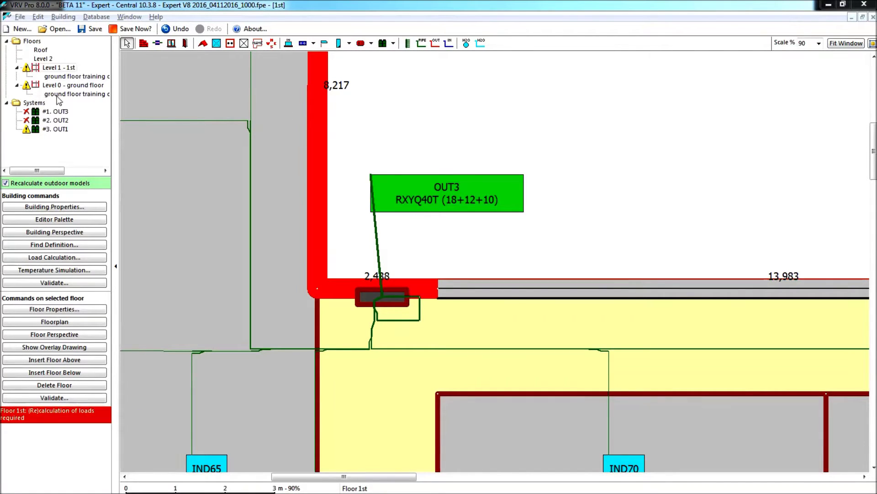
{"action": "left_click", "coordinate": [47, 86]}
{"action": "scroll", "coordinate": [330, 168], "scroll_direction": "down", "scroll_amount": 10}
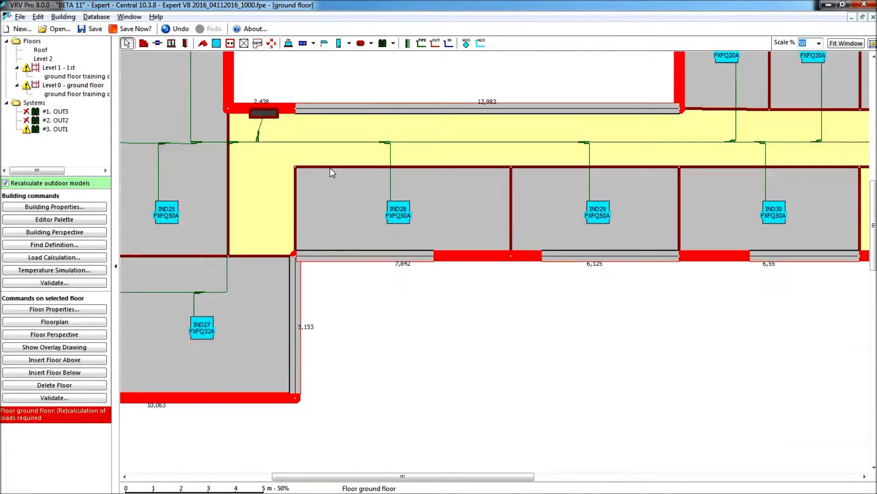
{"action": "scroll", "coordinate": [333, 171], "scroll_direction": "down", "scroll_amount": 6}
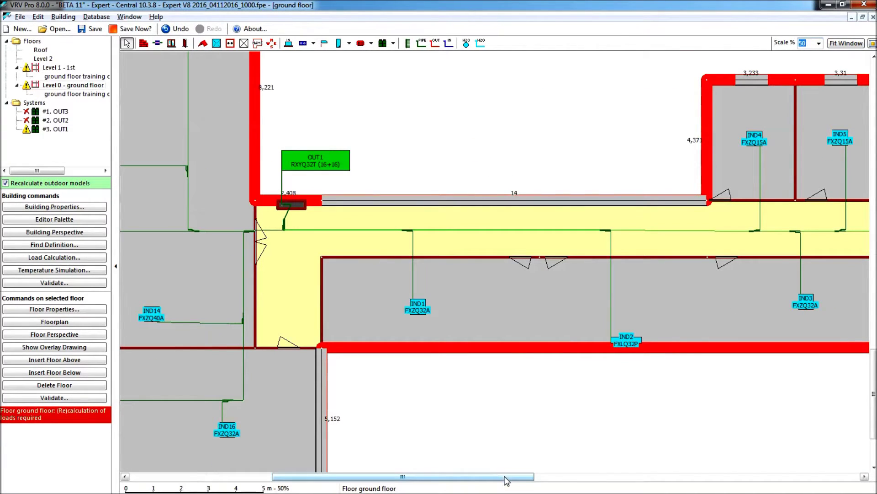
{"action": "left_click_drag", "start_coordinate": [506, 480], "coordinate": [521, 478]}
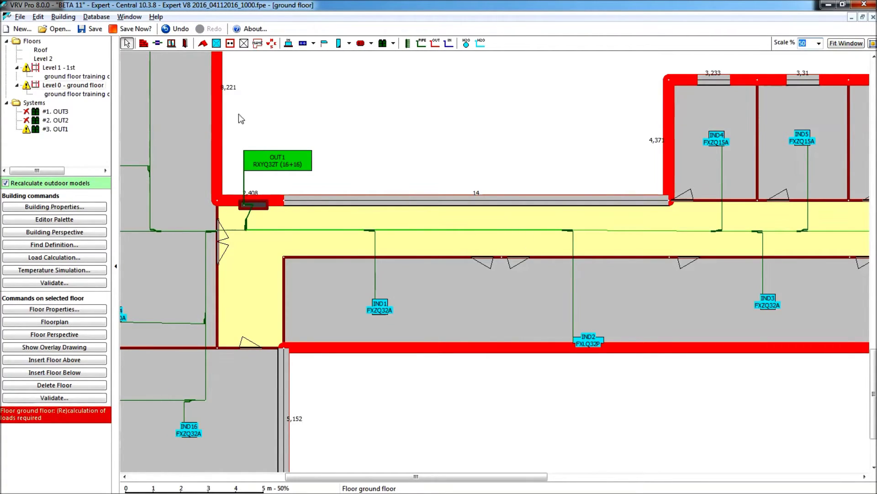
{"action": "left_click", "coordinate": [20, 17]}
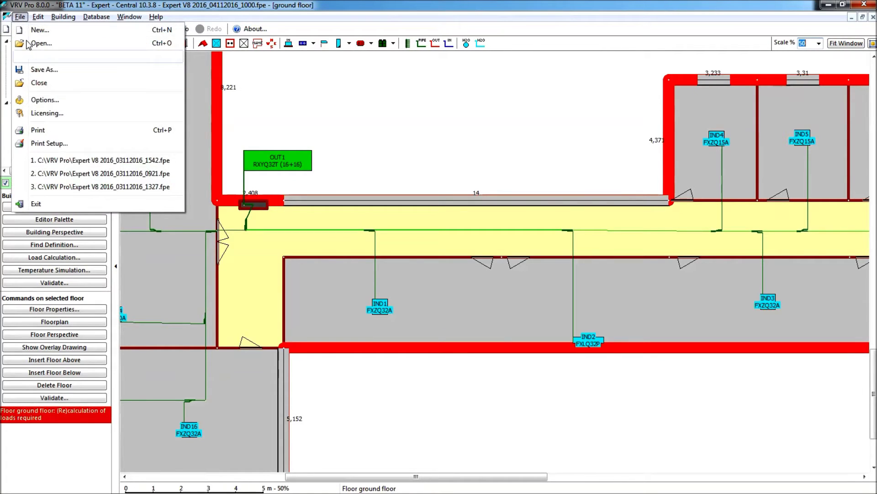
{"action": "left_click", "coordinate": [46, 100]}
{"action": "left_click", "coordinate": [349, 101]}
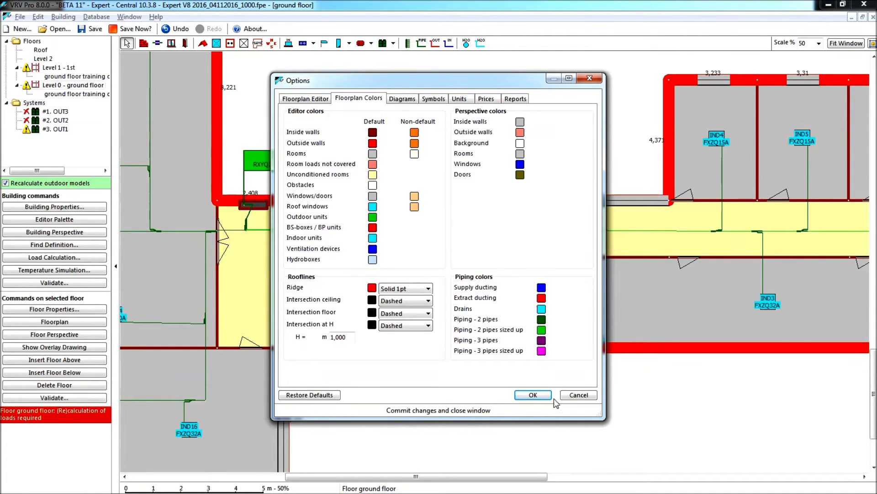
{"action": "left_click", "coordinate": [579, 396]}
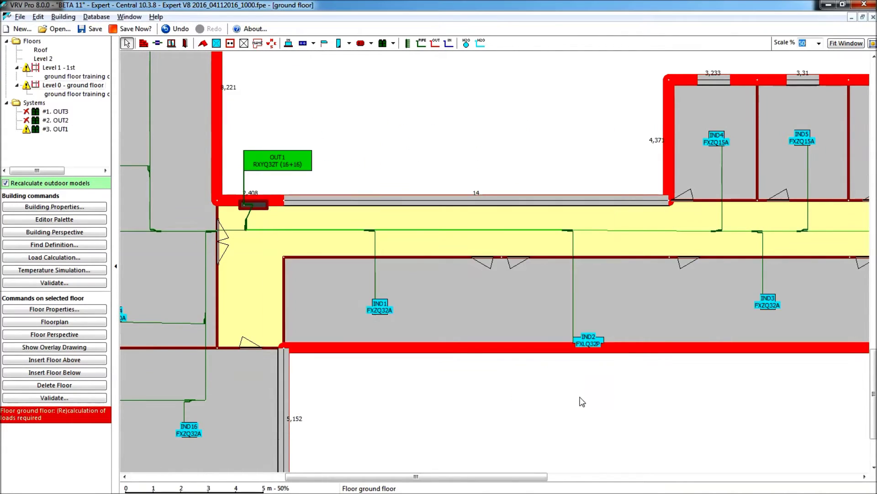